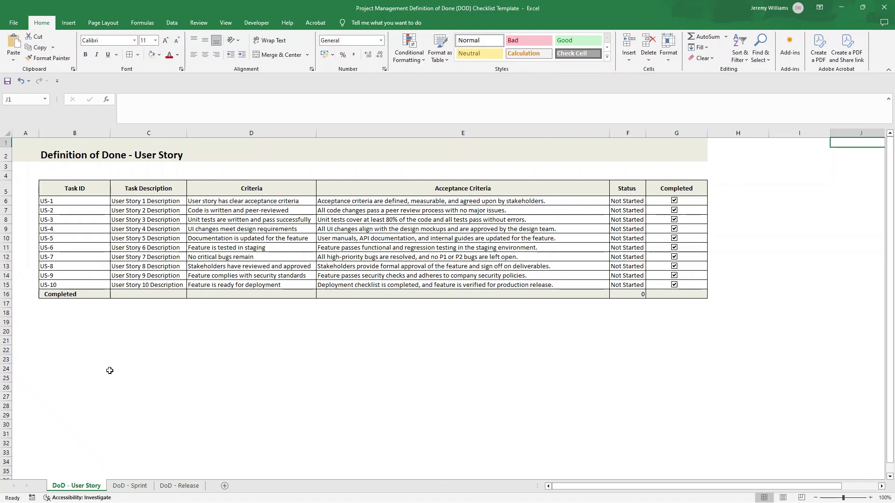
Review the DoD - Sprint, DoD - Release and DoD - User Story sheets, then switch to blank Book1.
click(138, 488)
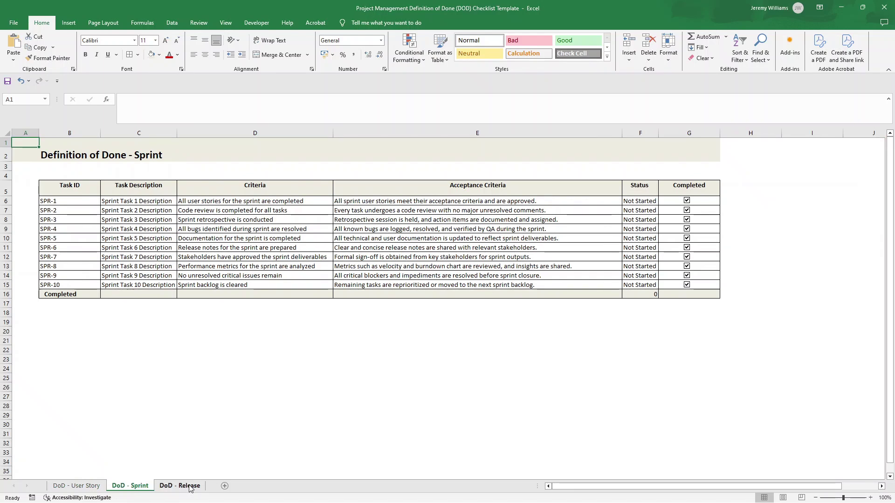
click(189, 487)
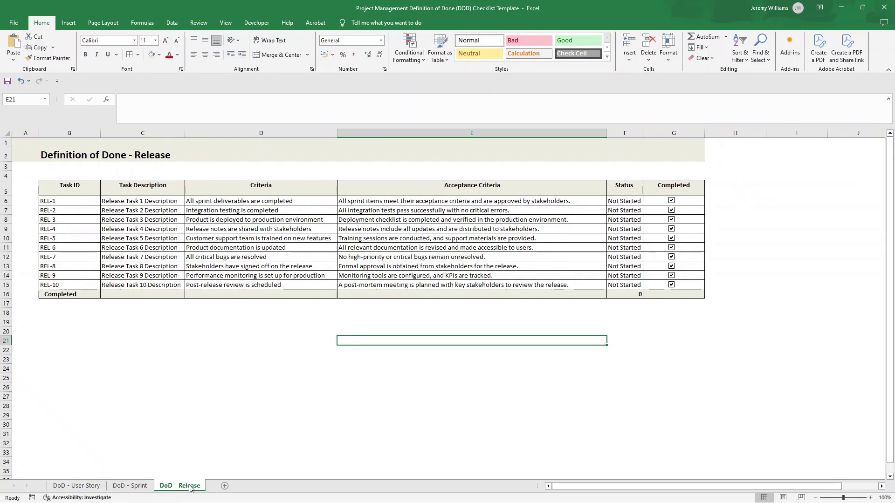
click(60, 487)
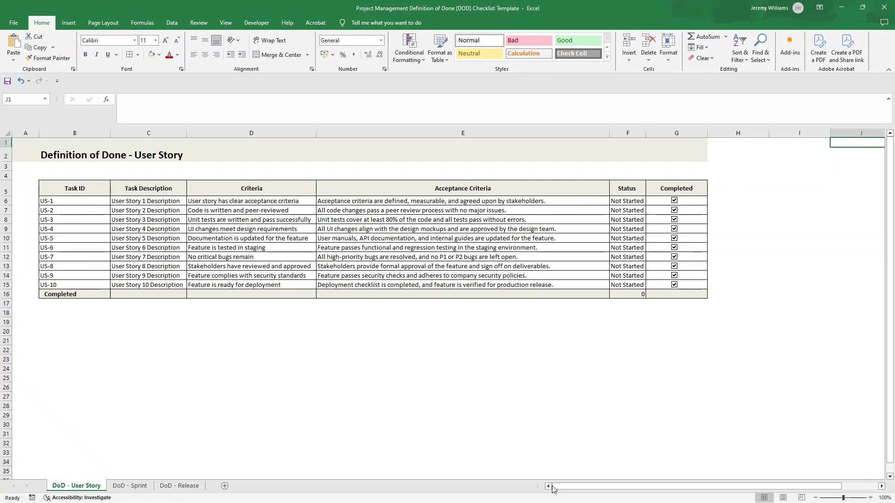
mouse_move(553, 499)
click(596, 450)
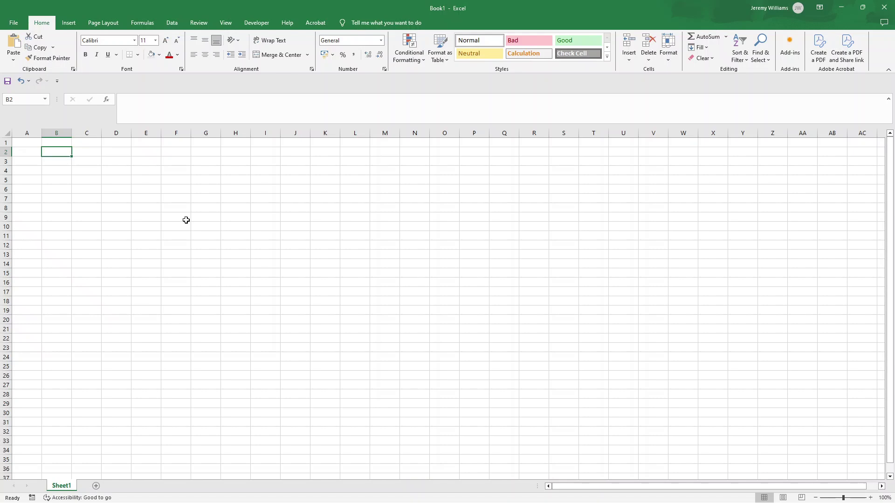
Type the title 'Definition of Done - User Story' into cell B2 of Sheet1.
drag(47, 153, 276, 351)
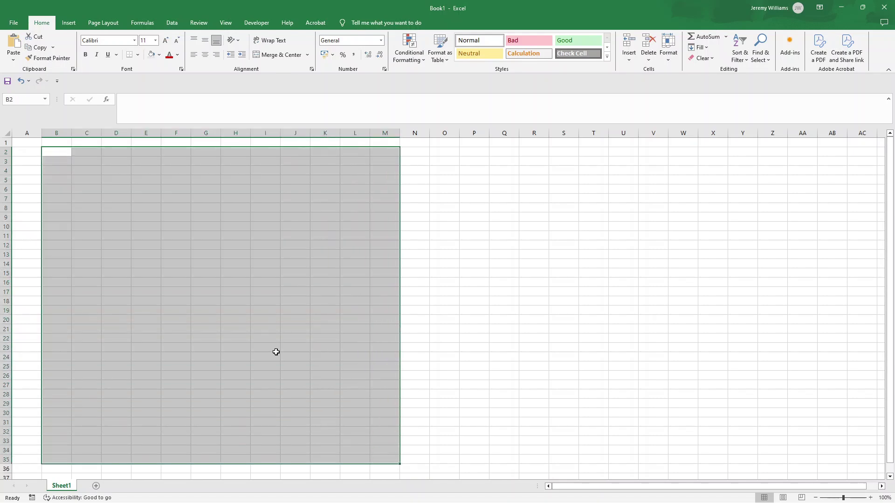
scroll(179, 231, down, 8)
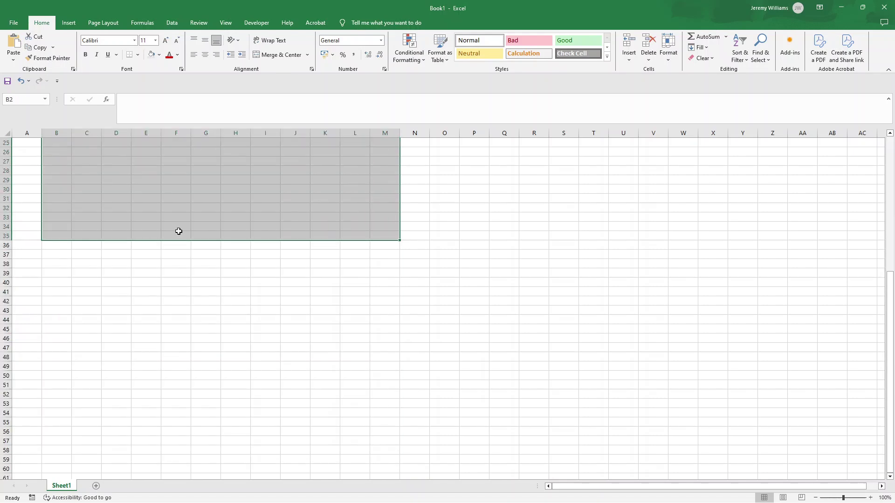
scroll(177, 235, up, 8)
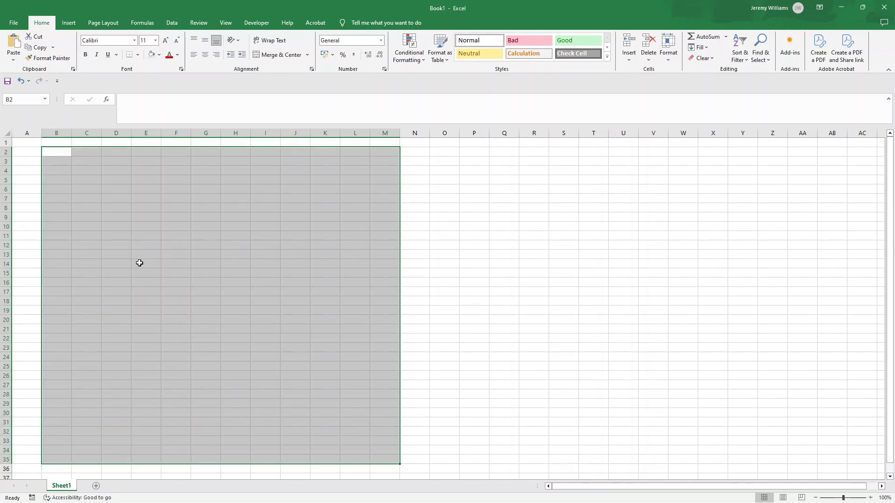
click(61, 155)
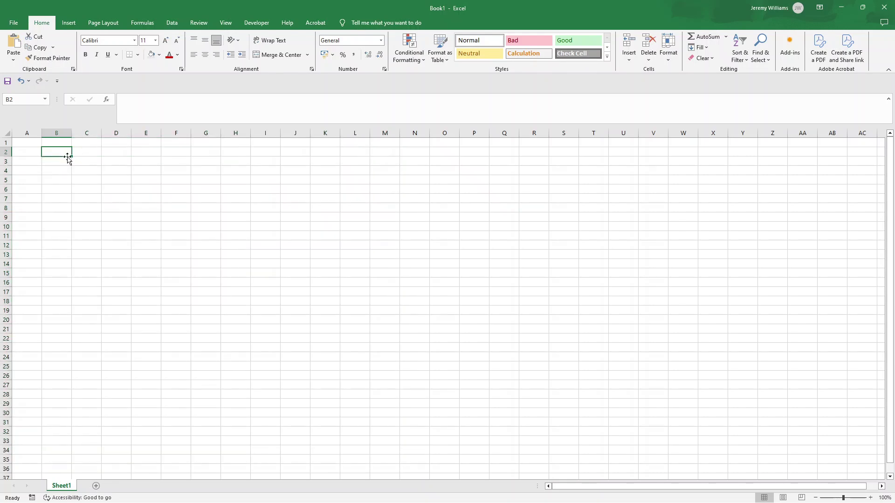
text(Definition)
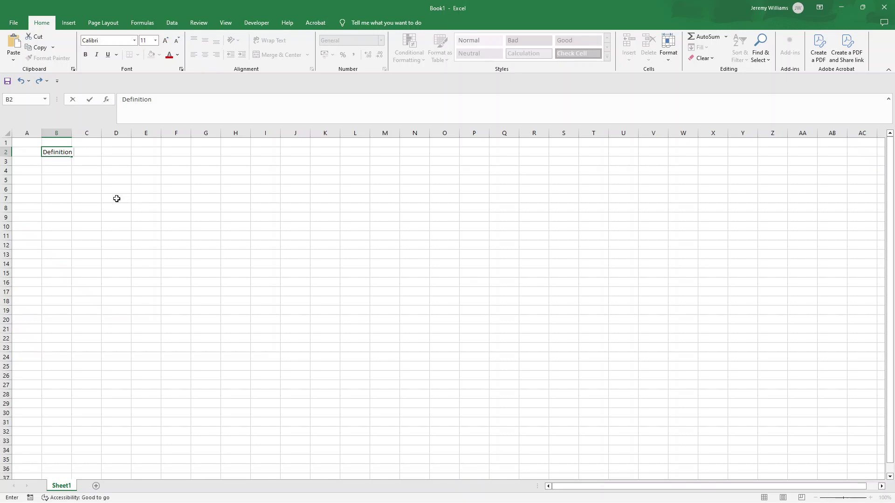
text(of Done - User Story)
Make the B2 title bold and enlarge it to 20 pt, keeping the Calibri font.
key(ctrl+Return)
key(Return)
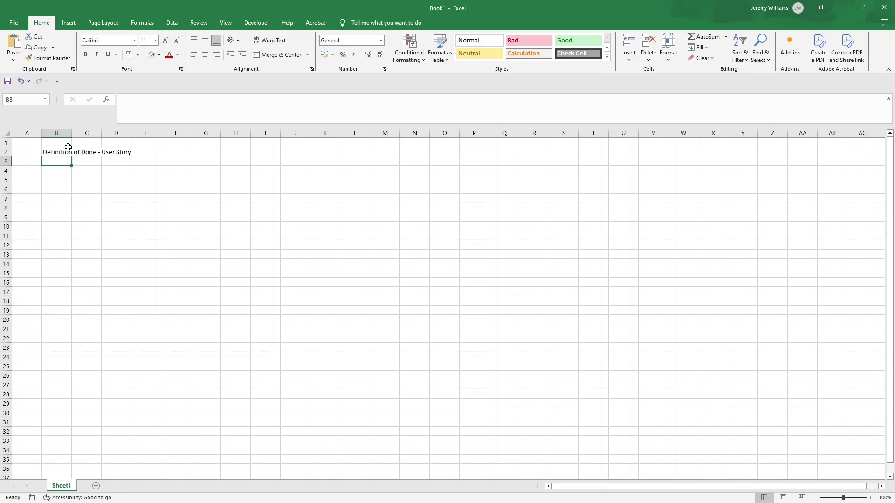
click(66, 153)
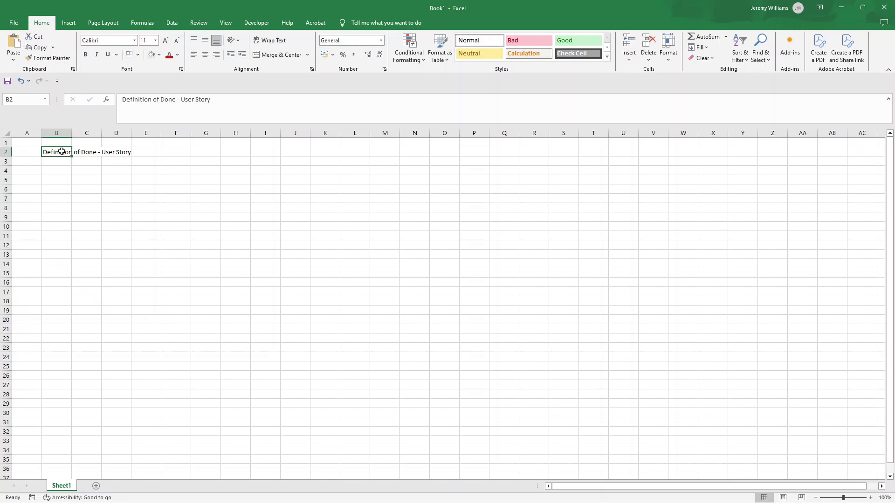
click(85, 55)
click(166, 40)
click(166, 41)
click(166, 41)
click(165, 41)
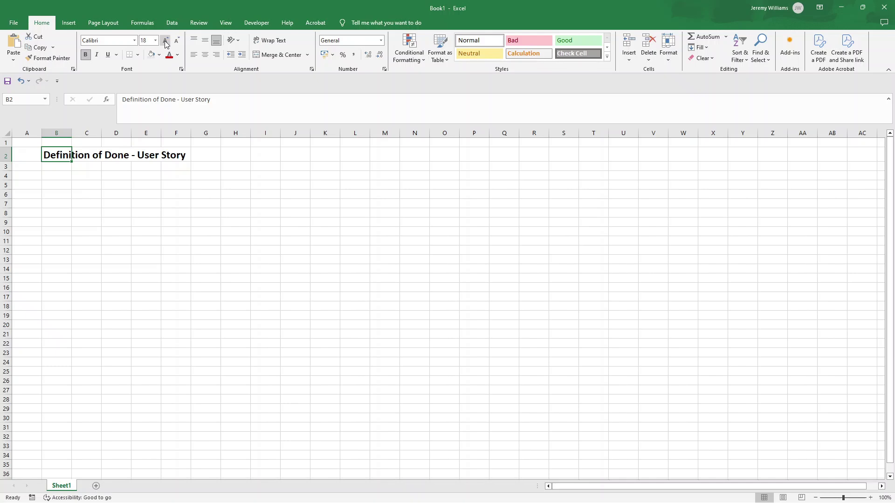
click(165, 40)
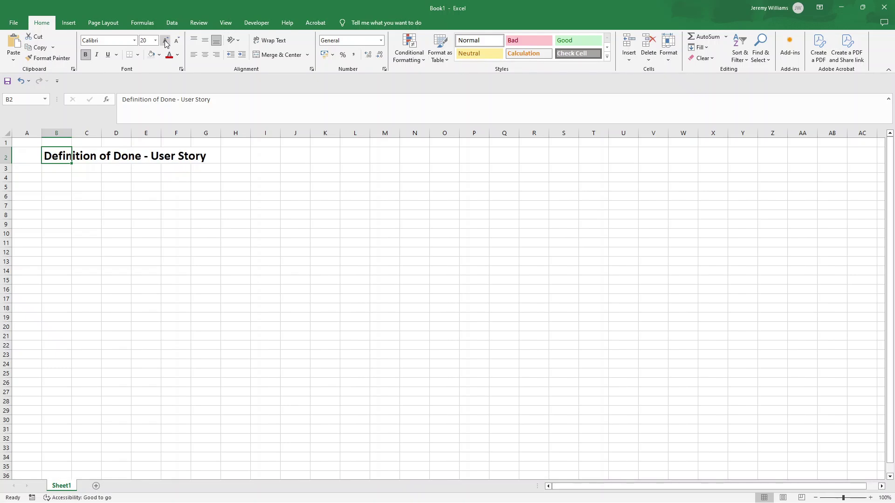
click(134, 40)
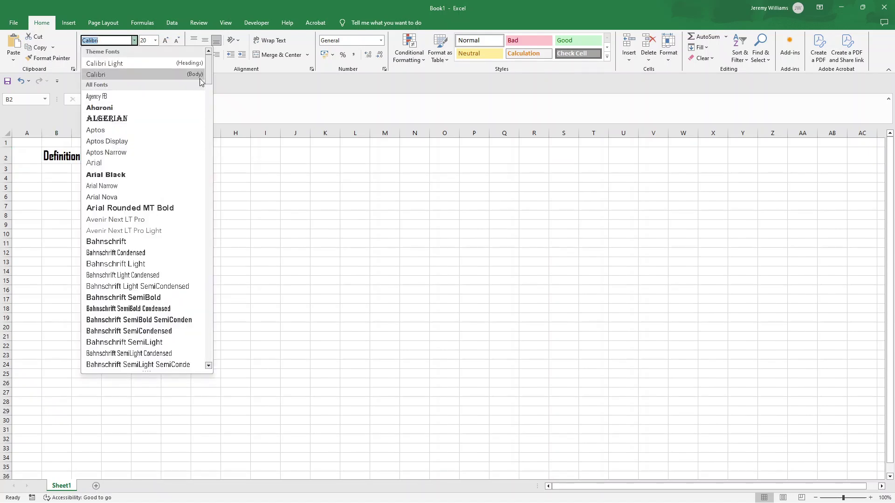
key(Escape)
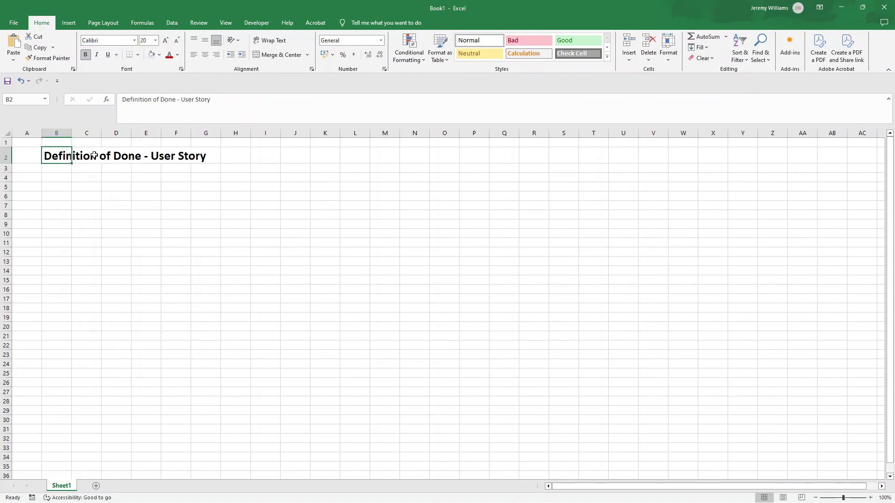
Shade rows 1–2 from A1 to O2 light grey as a header band.
drag(29, 141, 435, 159)
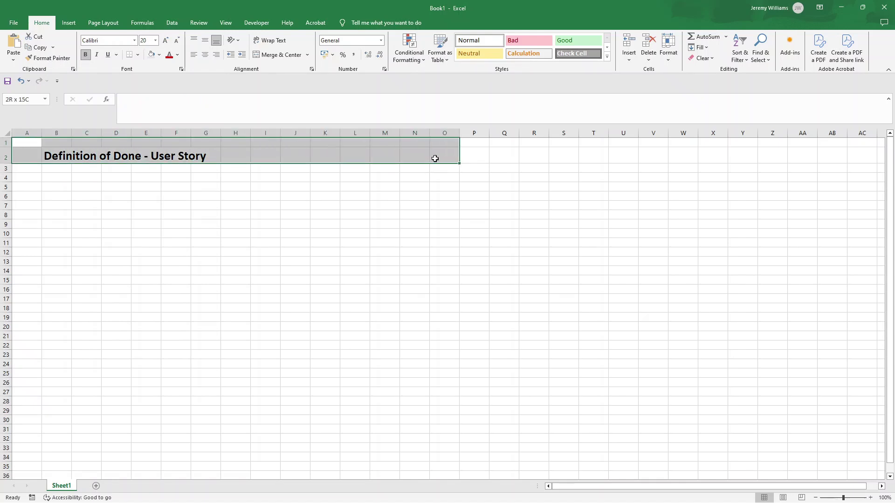
click(152, 54)
drag(119, 170, 157, 177)
click(157, 177)
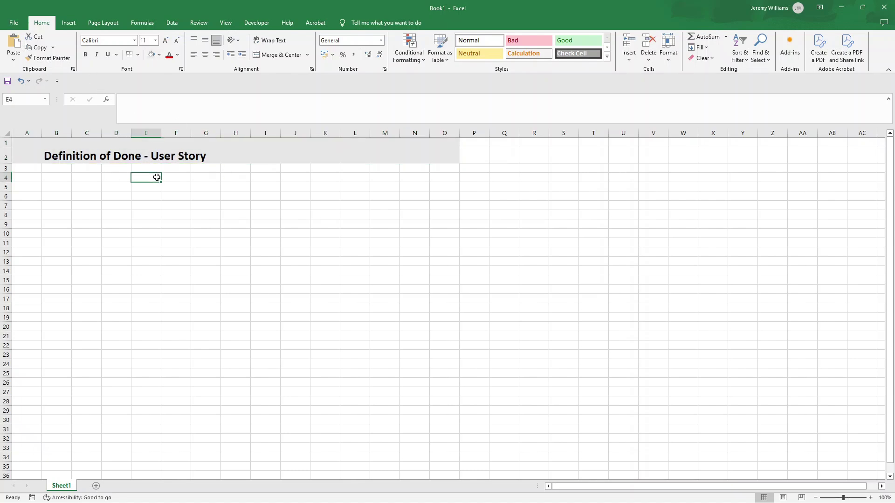
Rename the Sheet1 tab to 'DOD User Story'.
double_click(69, 485)
text(DO)
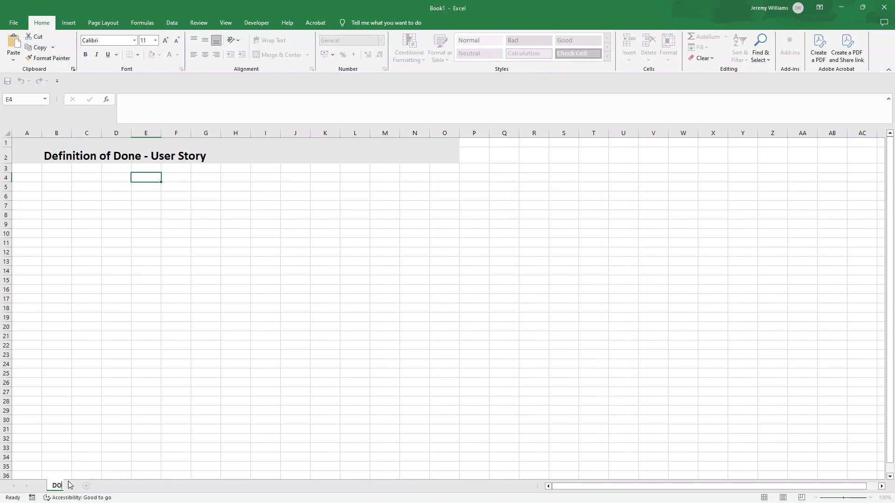
text(D User Story)
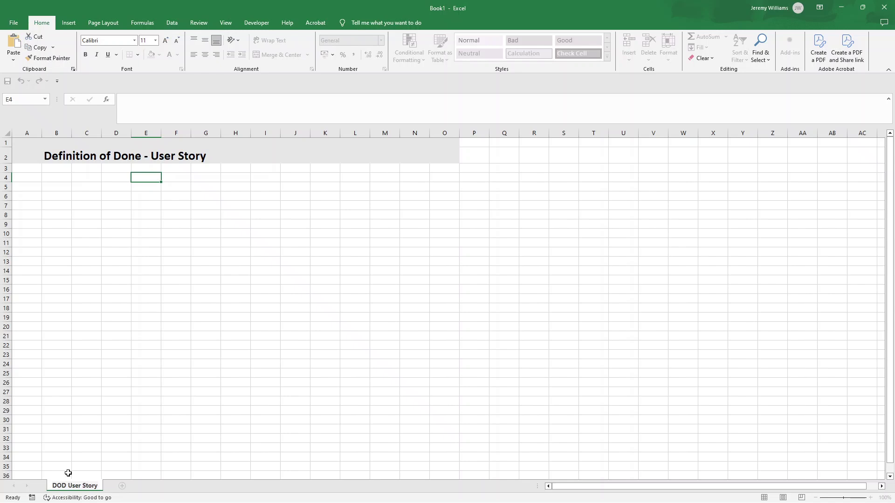
click(83, 195)
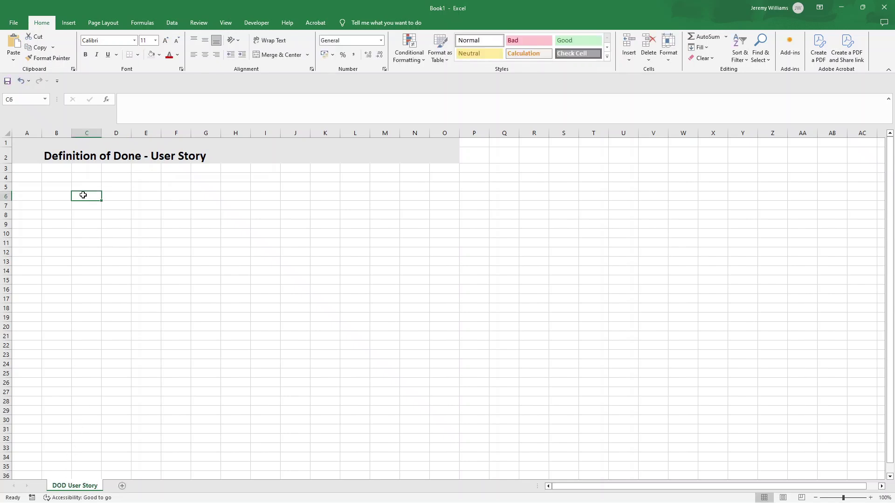
Enter the header 'Task Id' in B4 and the first ID 'US-1' in B5.
click(64, 179)
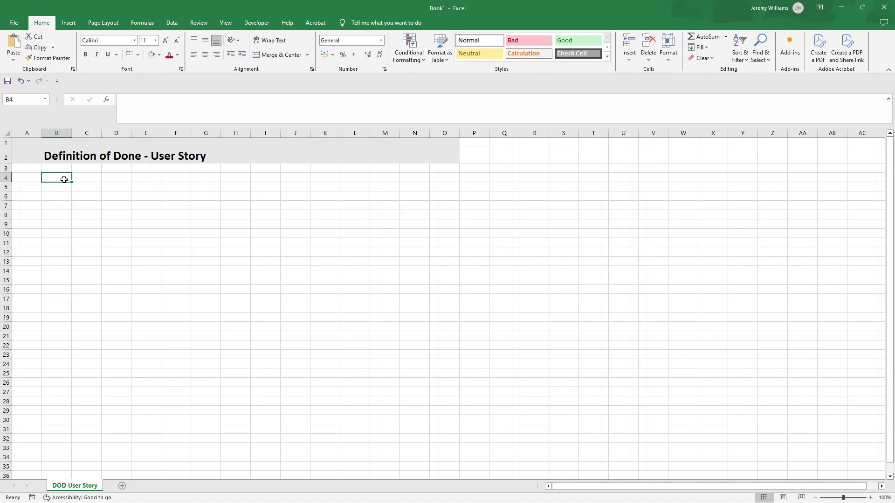
text(Task )
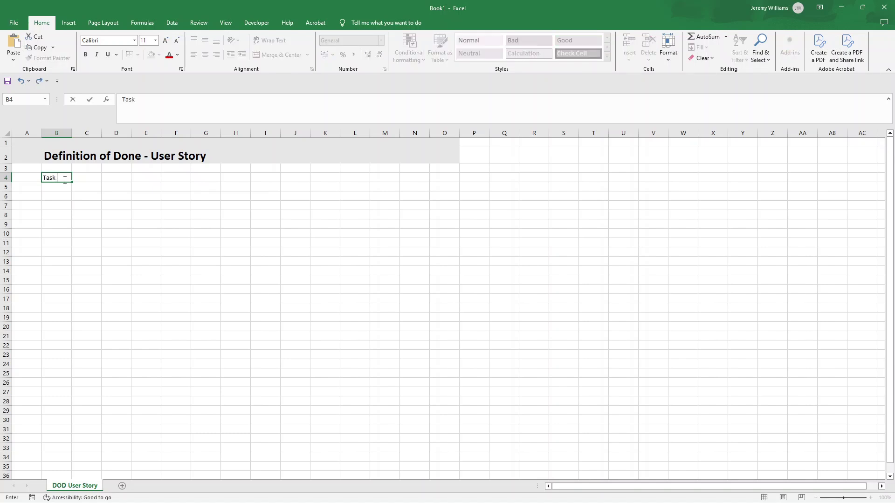
text(Id)
key(Return)
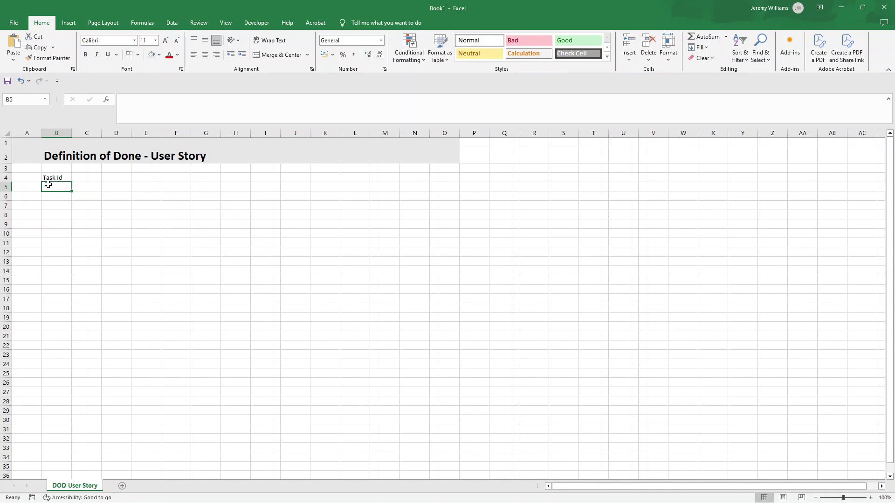
text(US-1)
key(Return)
Correct the B4 header to 'Task ID' and enter 'Task Description' in C4.
click(51, 178)
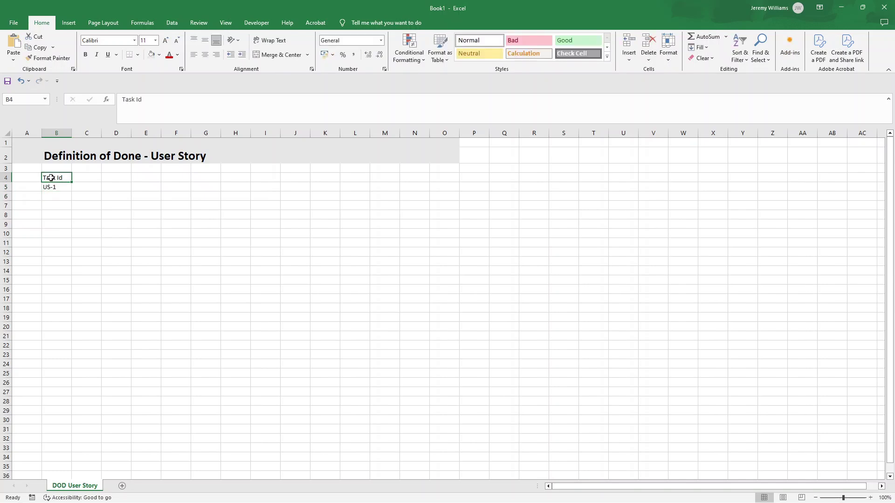
double_click(71, 177)
key(BackSpace)
text(D)
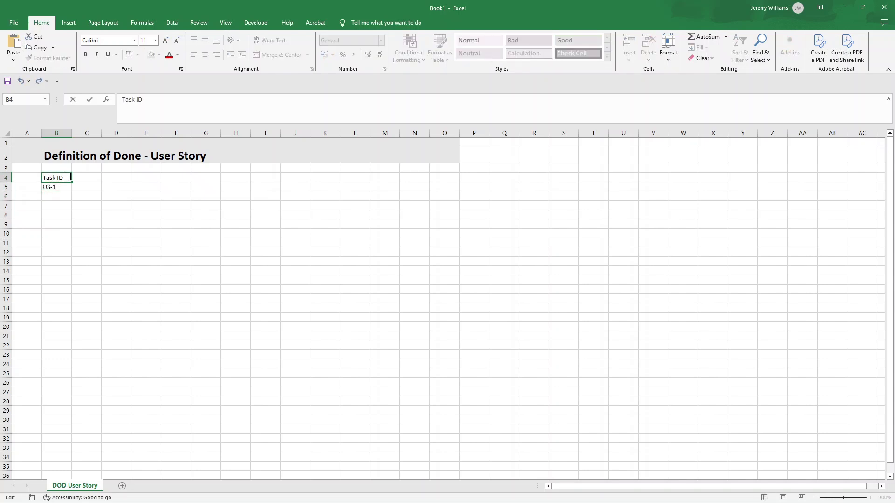
key(Return)
key(Up)
key(Right)
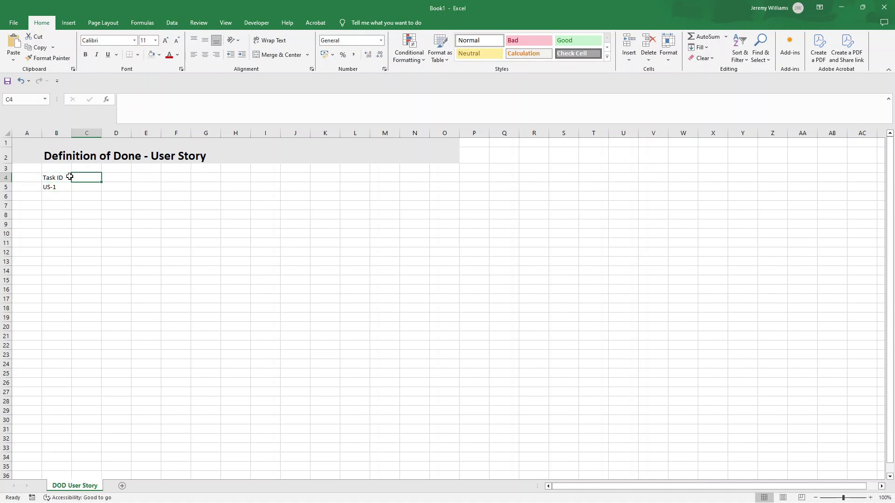
text(Task Description)
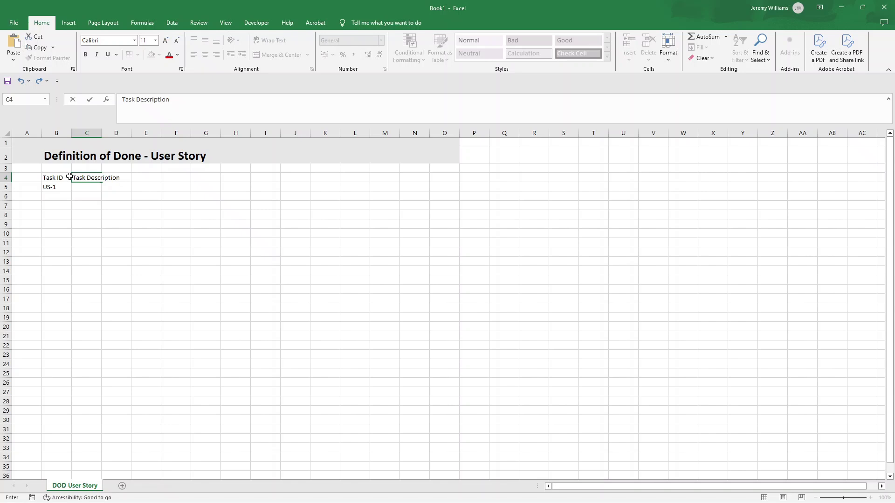
Add the 'Criteria' header in D4 and 'Acceptance Criteria' in E4.
click(136, 192)
click(118, 176)
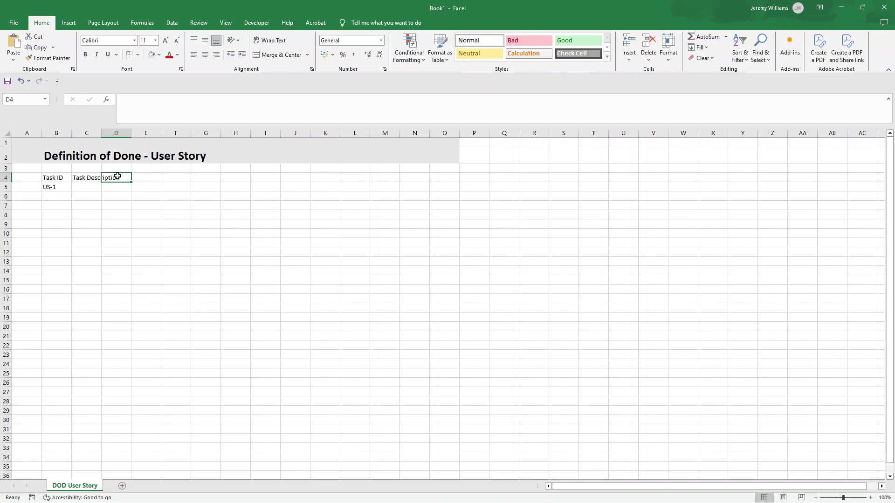
text(Cri)
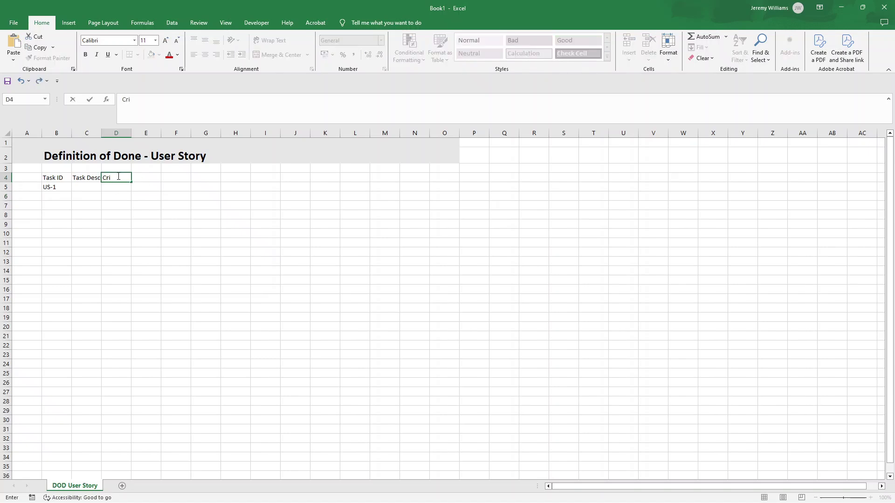
text(teria)
key(Return)
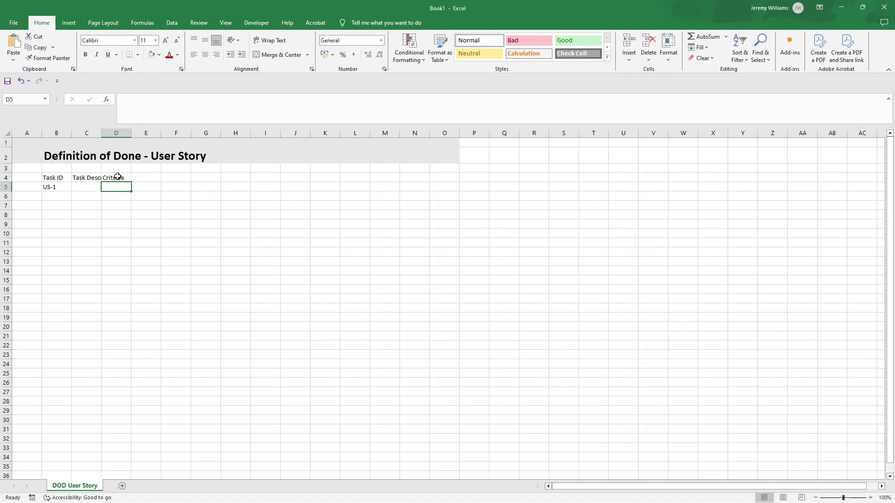
click(146, 179)
text(Acc)
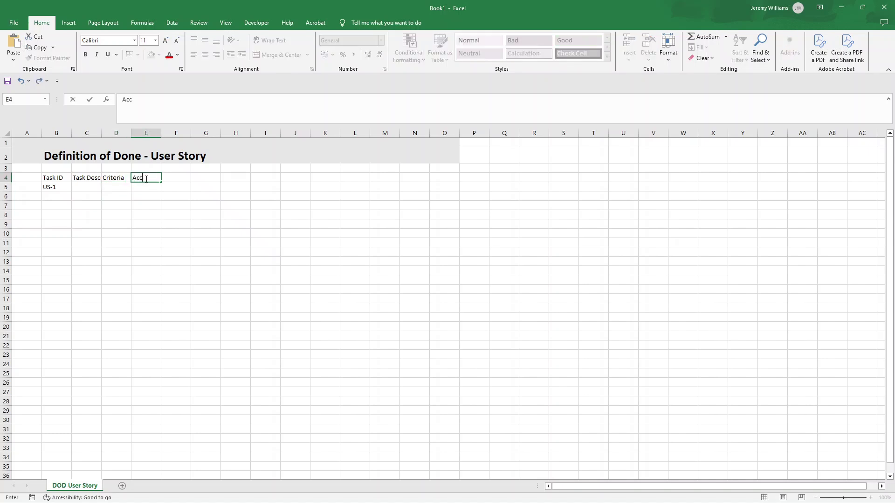
text(eptance Crt)
text(teria)
key(Return)
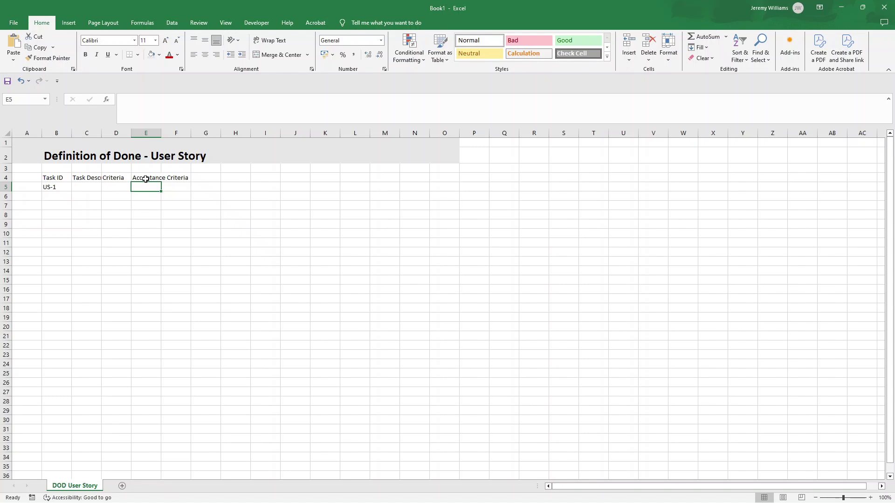
Add 'Status', 'Completed' and 'Comments' headers in F4, G4 and H4, widening column G.
click(184, 177)
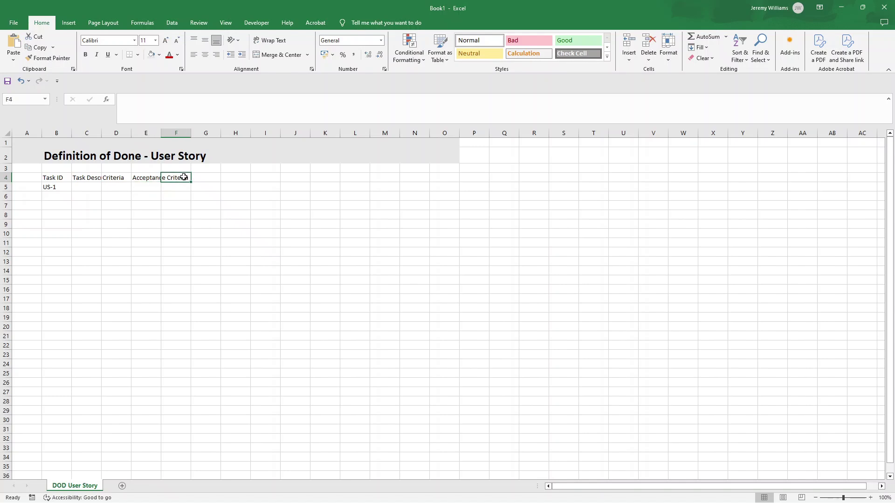
text(Status)
key(Return)
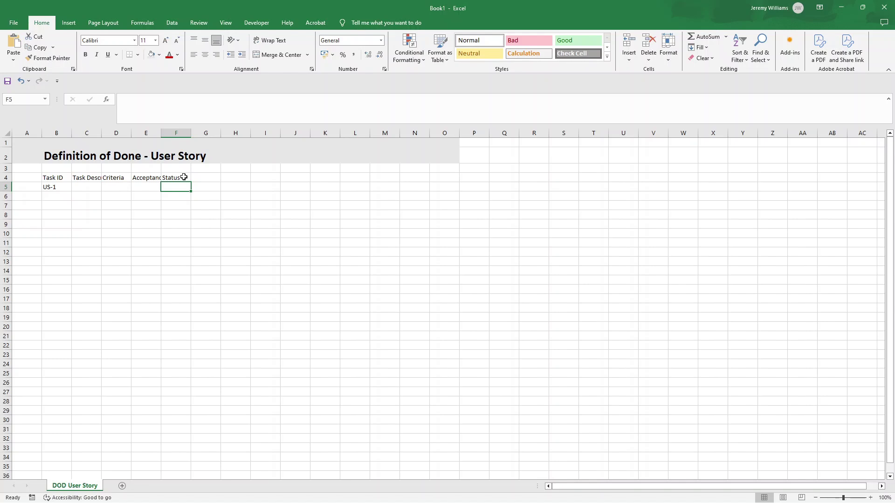
click(206, 177)
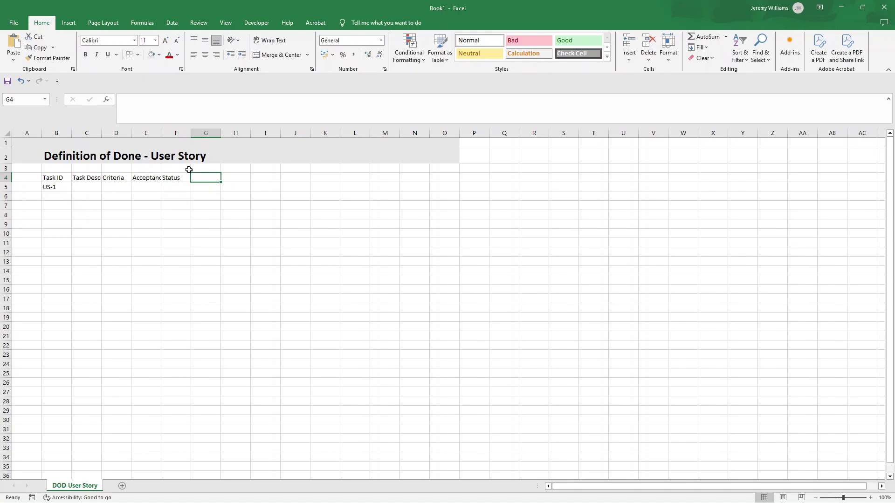
click(172, 177)
click(197, 177)
text(Completed)
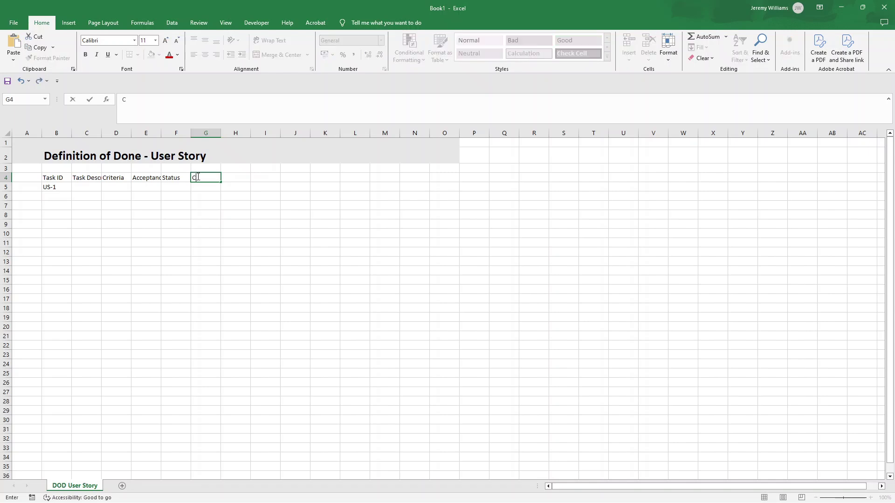
key(Return)
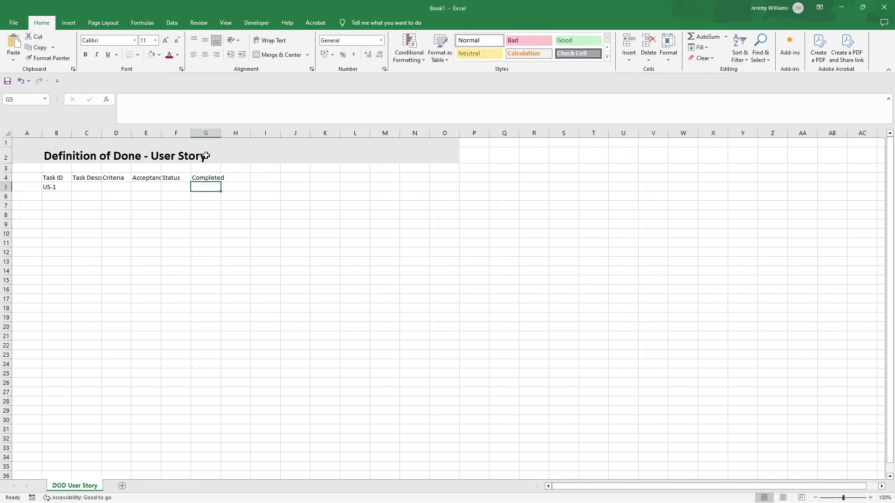
drag(221, 134, 232, 135)
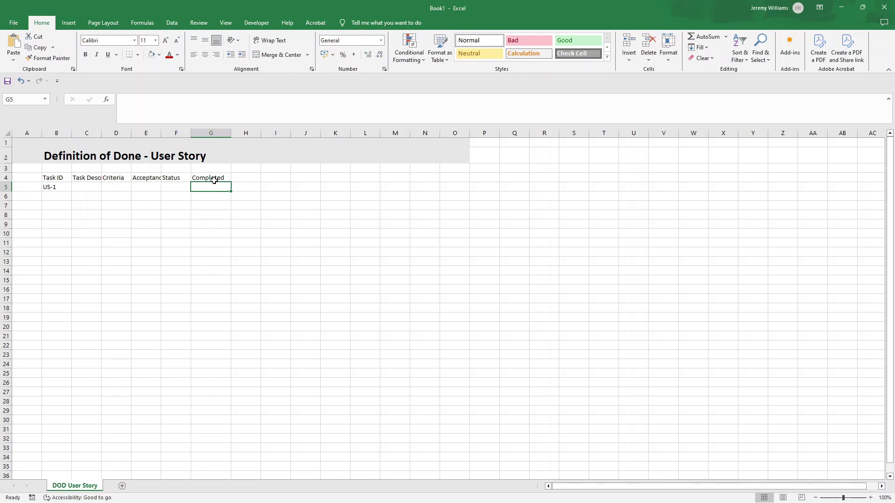
click(237, 178)
text(C)
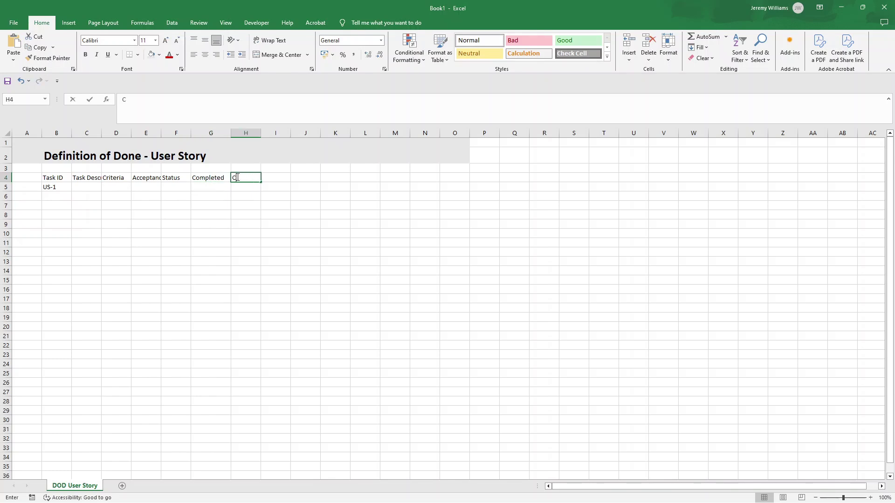
text(omments)
key(Return)
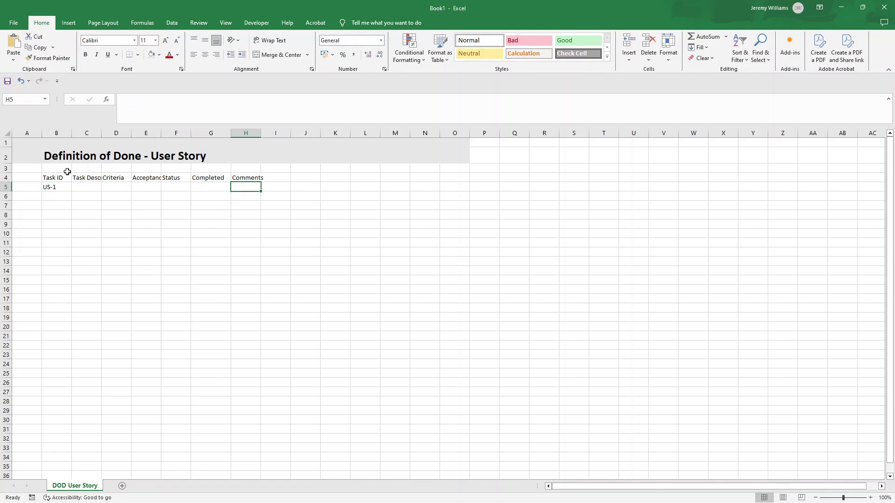
Bold the B4:H4 headers, make row 4 taller, and centre them vertically and horizontally.
drag(66, 172, 239, 176)
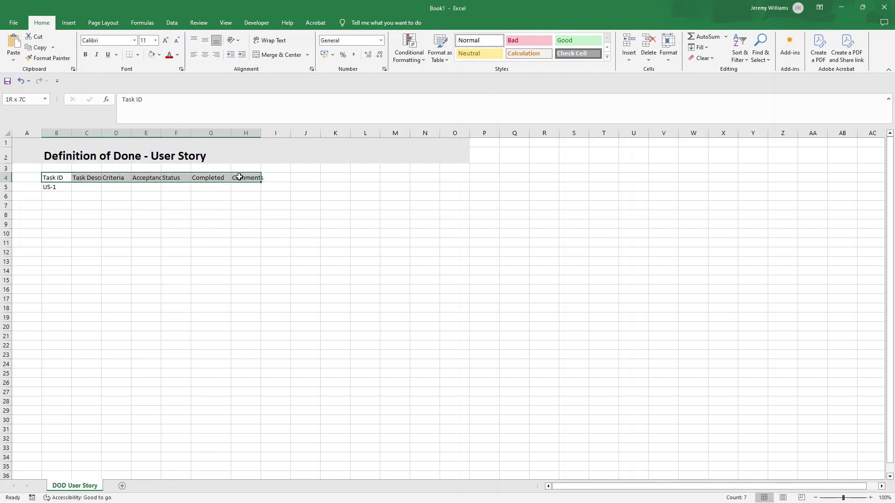
click(85, 56)
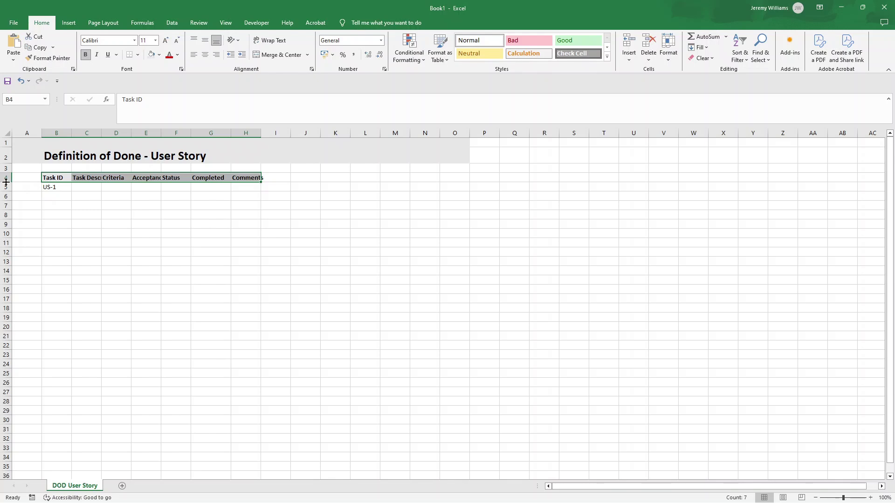
drag(6, 182, 8, 189)
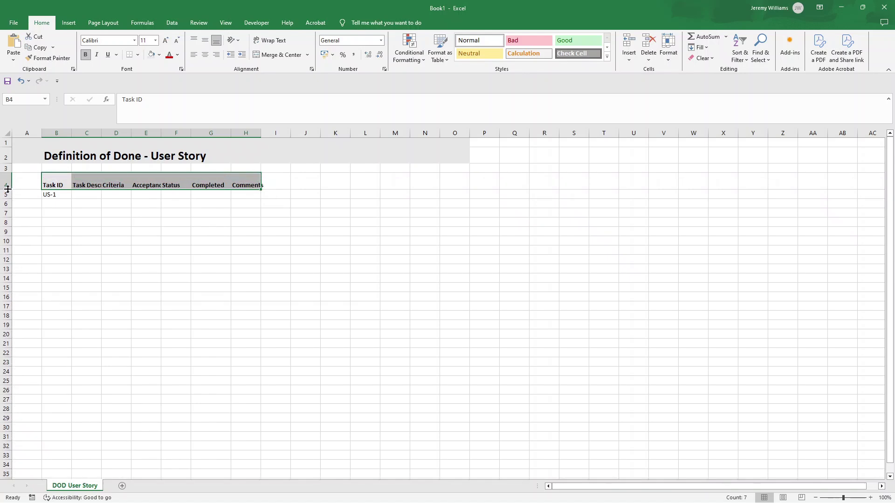
click(210, 44)
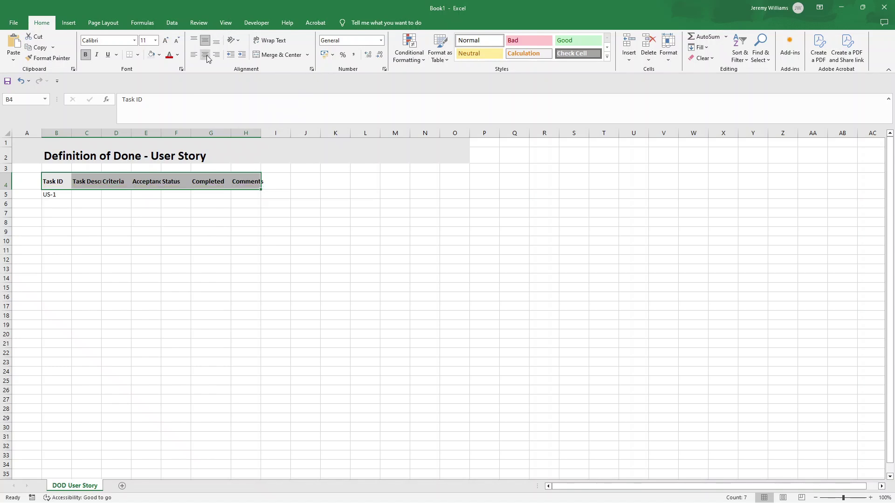
click(206, 55)
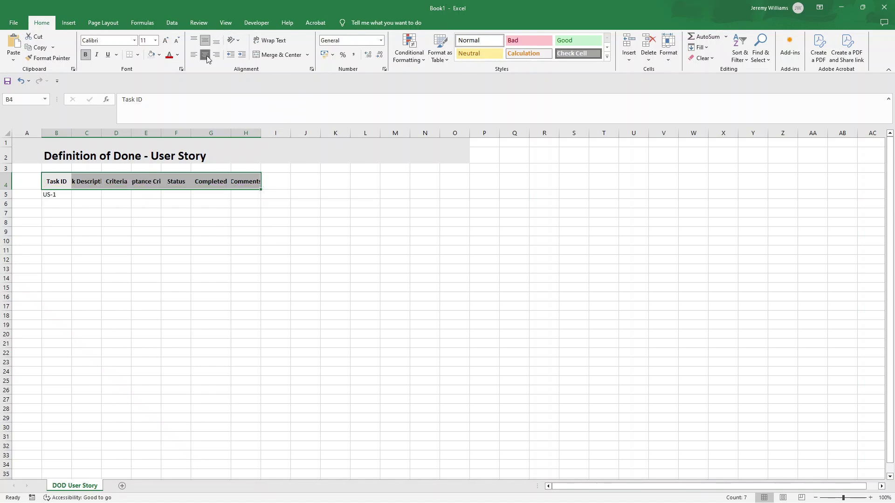
click(62, 129)
Widen columns B to H so Task Description, Acceptance Criteria and the other headers fit.
drag(72, 133, 172, 133)
click(110, 131)
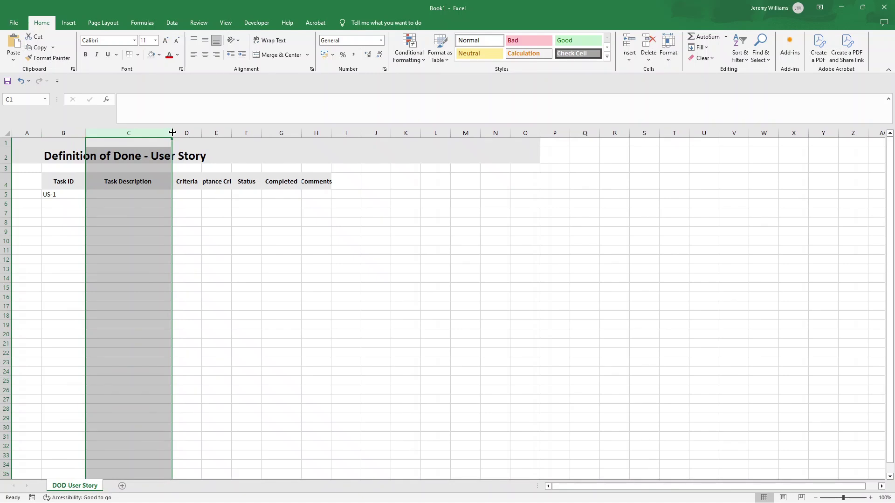
drag(172, 133, 662, 133)
click(205, 133)
click(340, 133)
click(487, 133)
click(560, 133)
click(609, 132)
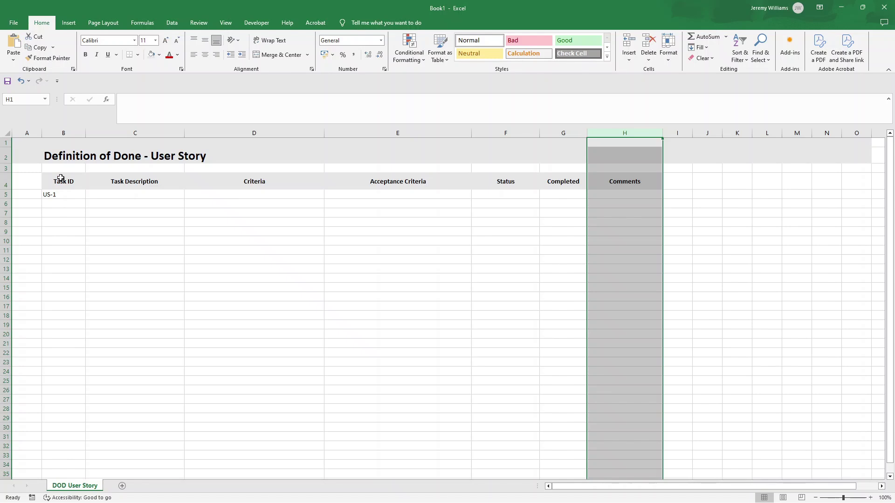
click(215, 231)
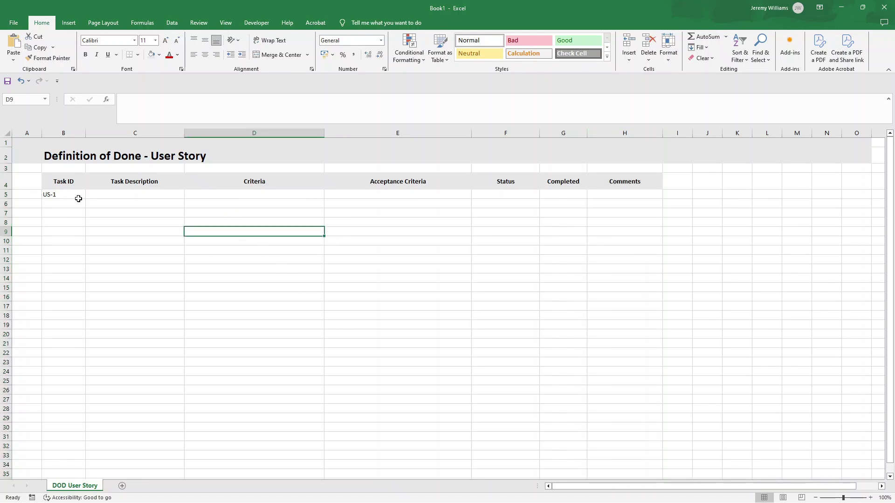
drag(64, 179, 643, 328)
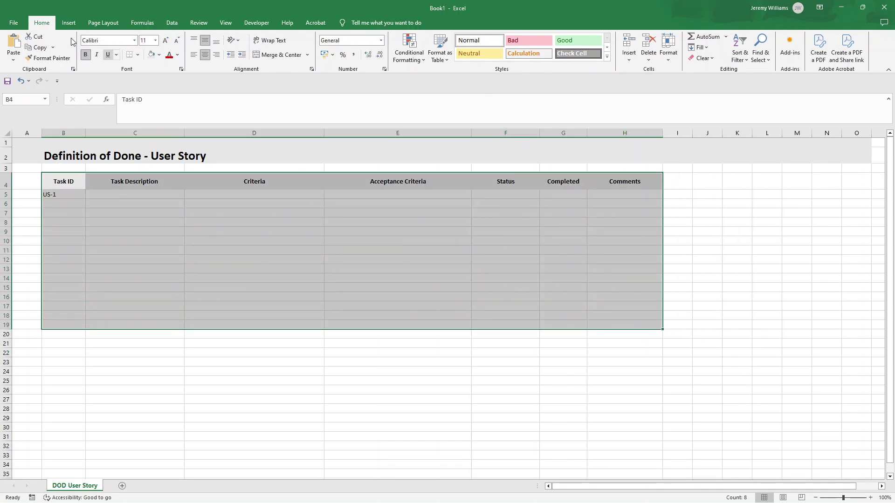
Apply All Borders to the B4:H19 table, checking it with gridlines toggled off and on.
click(138, 54)
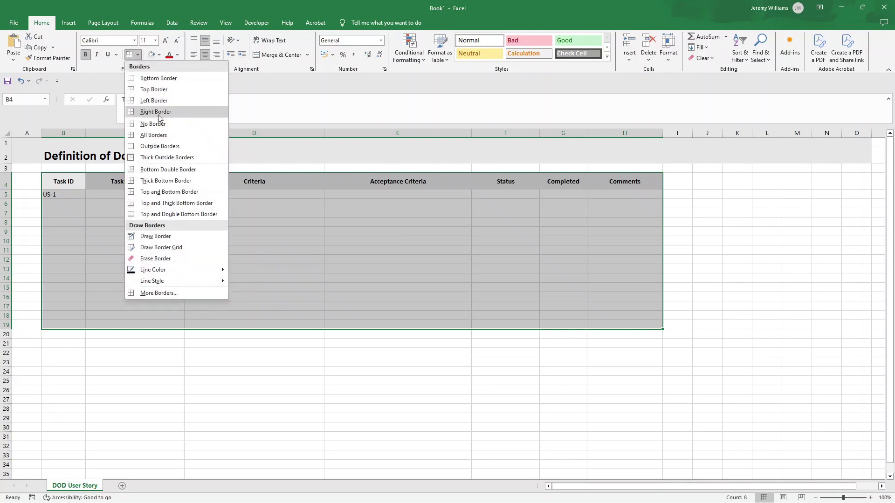
click(162, 133)
click(172, 240)
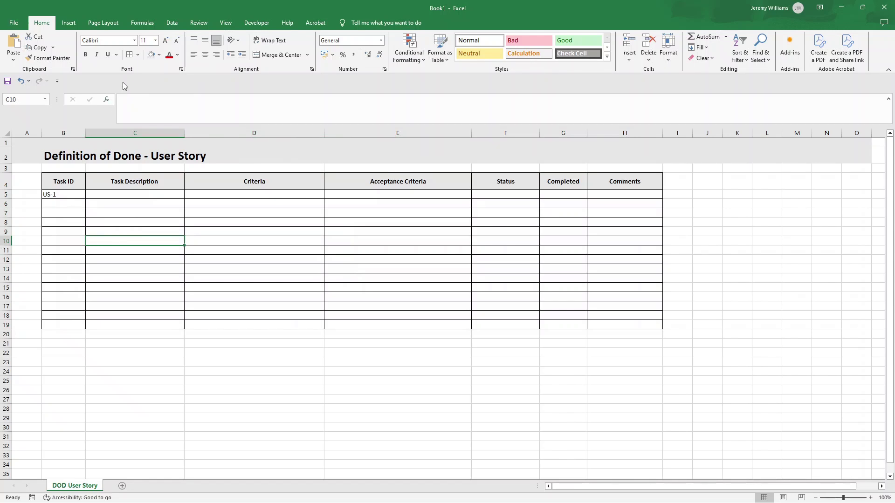
click(226, 23)
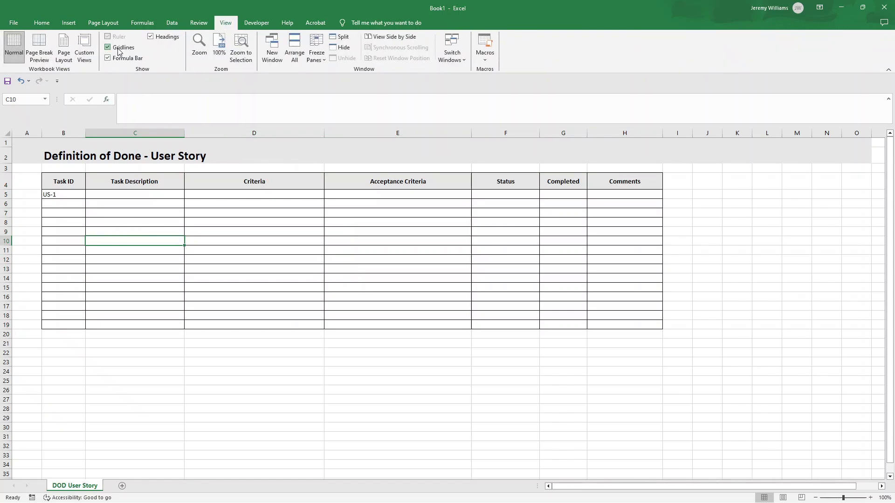
click(108, 47)
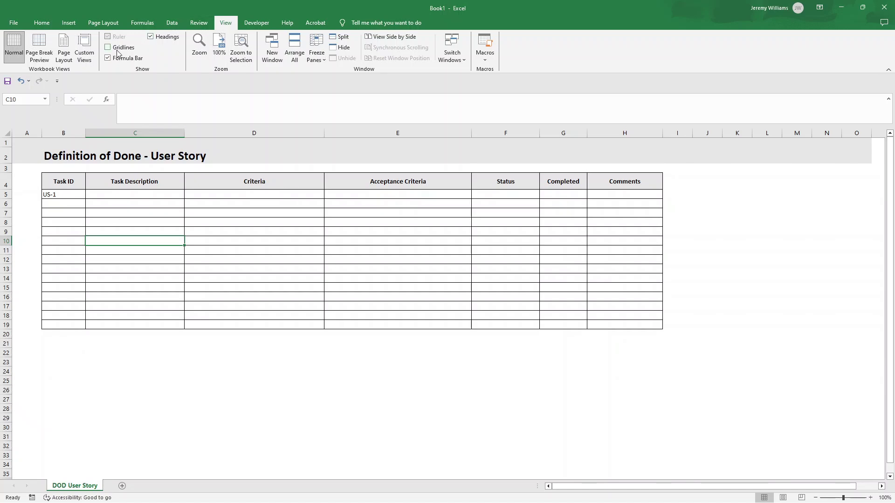
click(120, 48)
click(41, 22)
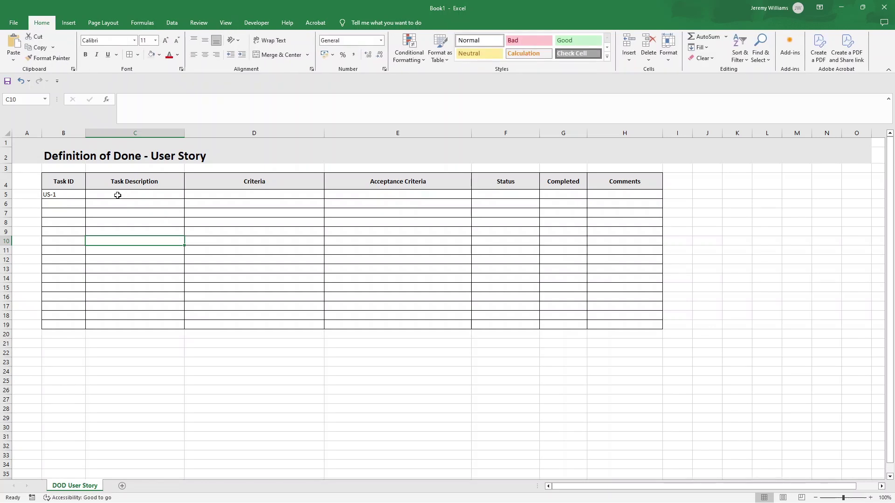
click(66, 194)
click(65, 200)
click(66, 217)
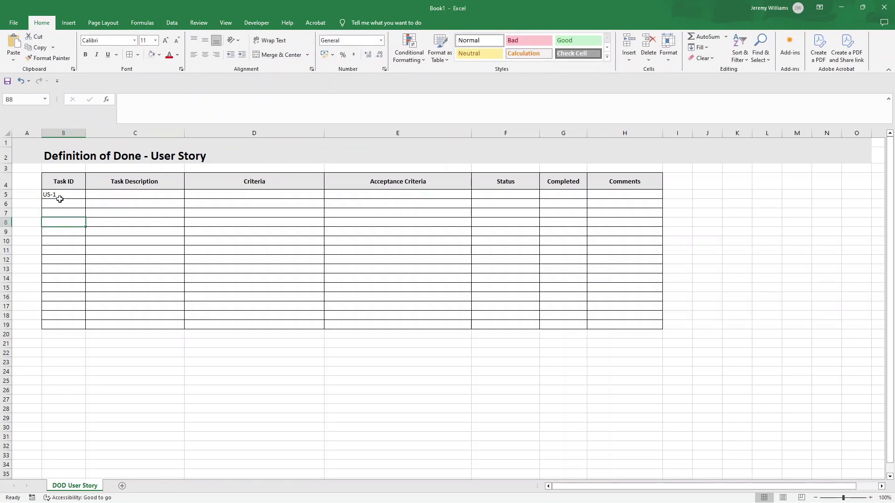
click(70, 195)
drag(86, 198, 89, 282)
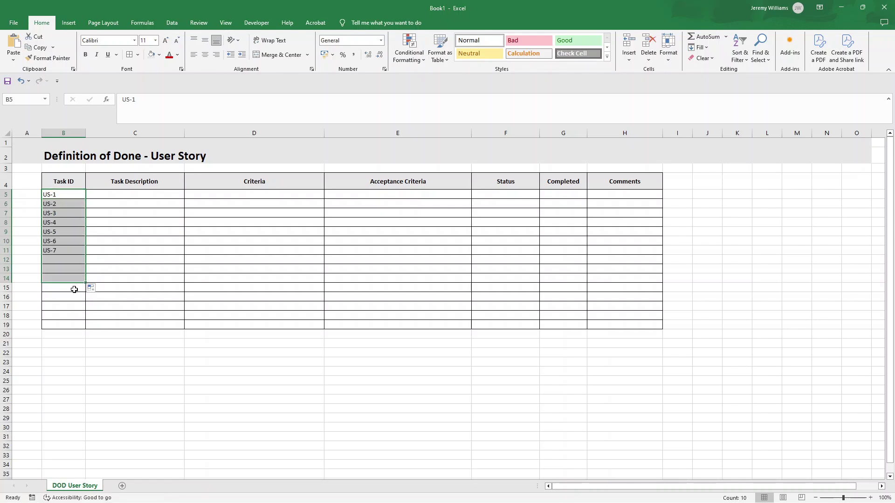
click(6, 287)
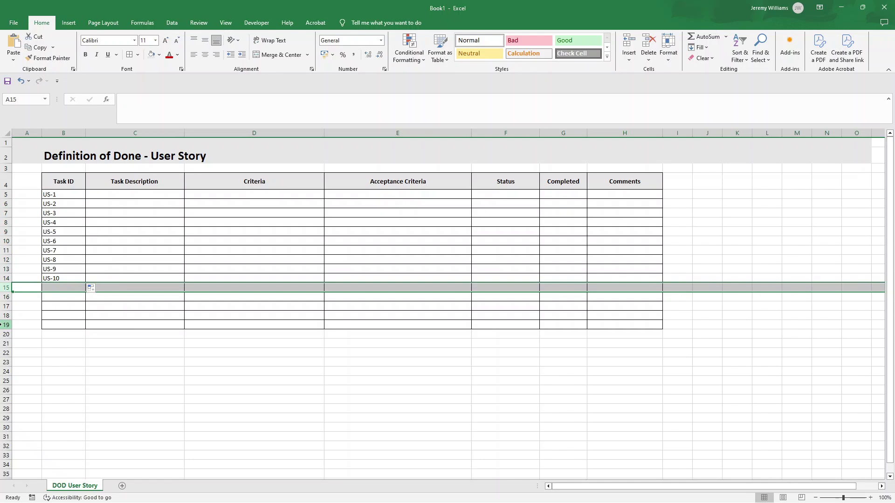
drag(2, 324, 6, 325)
right_click(13, 306)
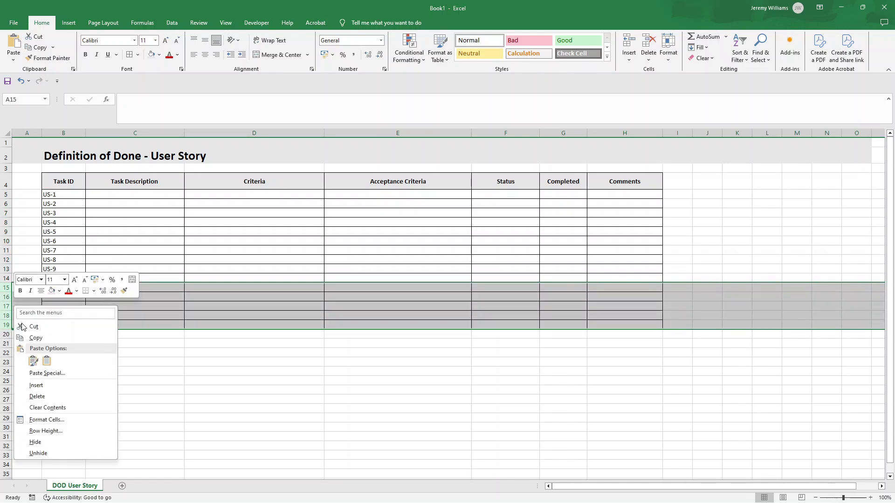
click(52, 395)
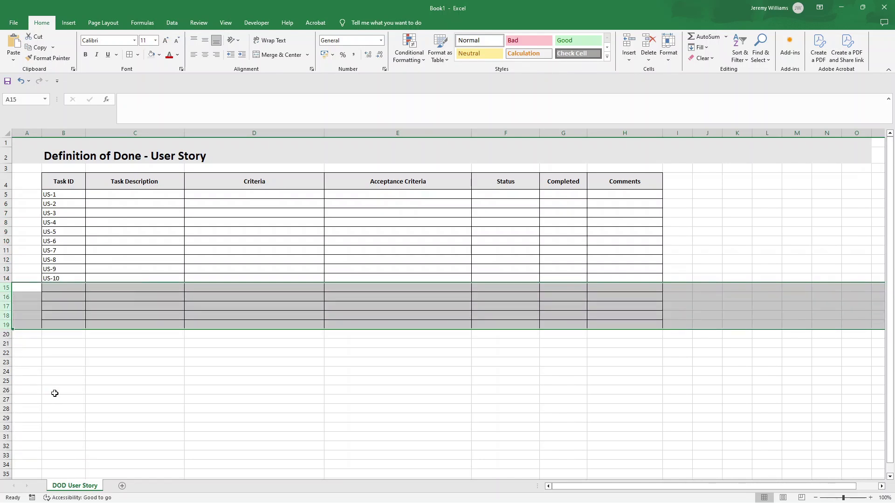
click(156, 323)
click(145, 200)
click(235, 194)
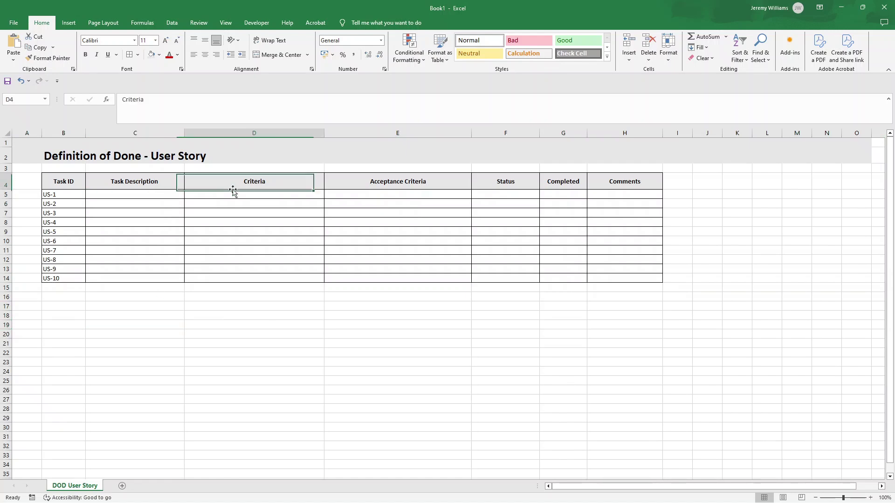
click(374, 193)
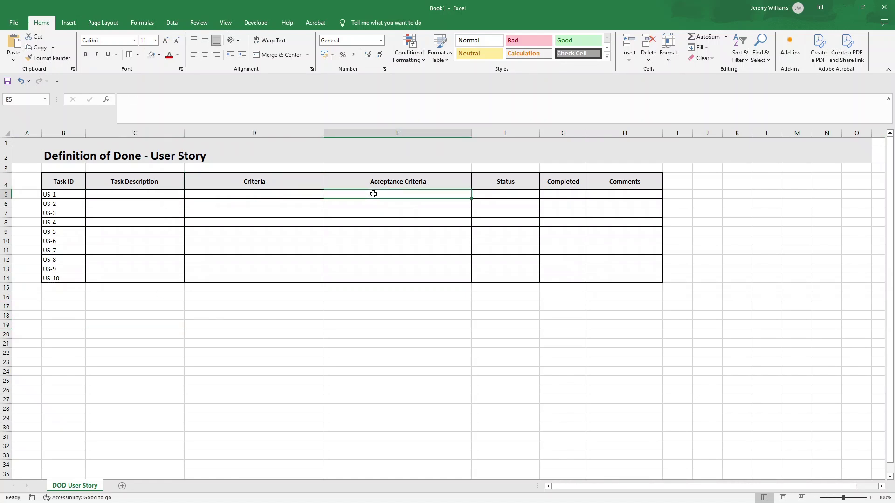
click(510, 194)
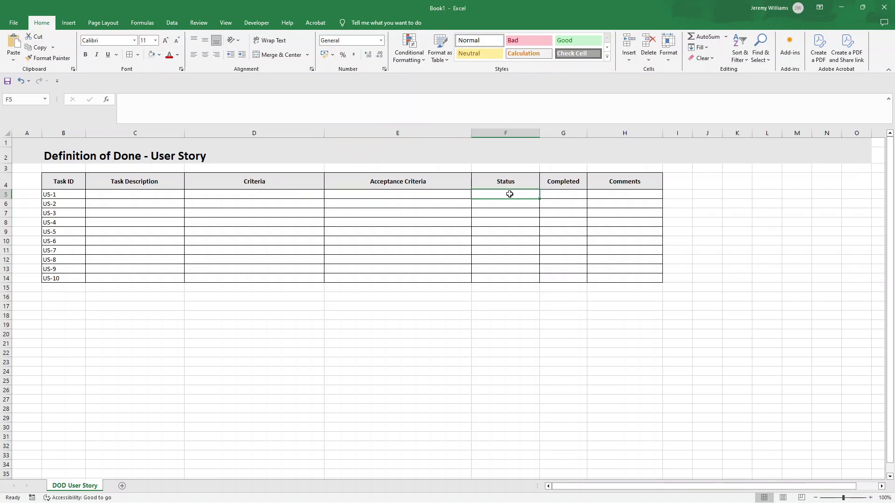
drag(510, 194, 513, 279)
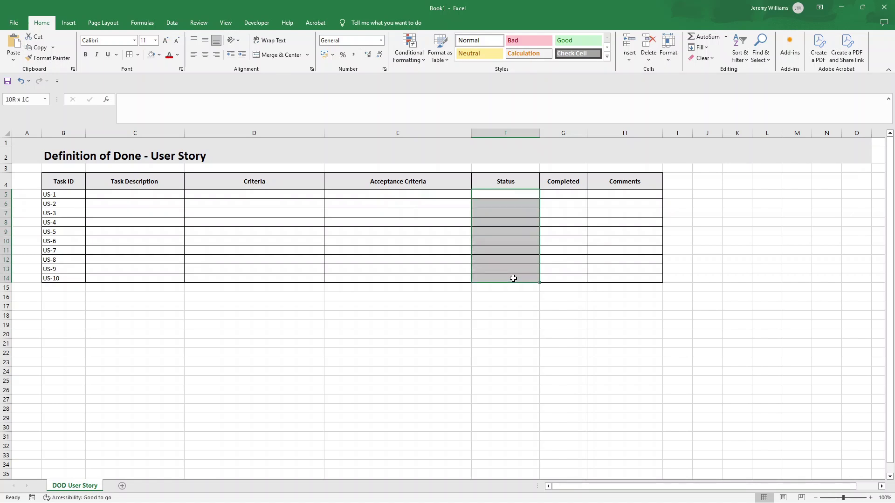
click(504, 133)
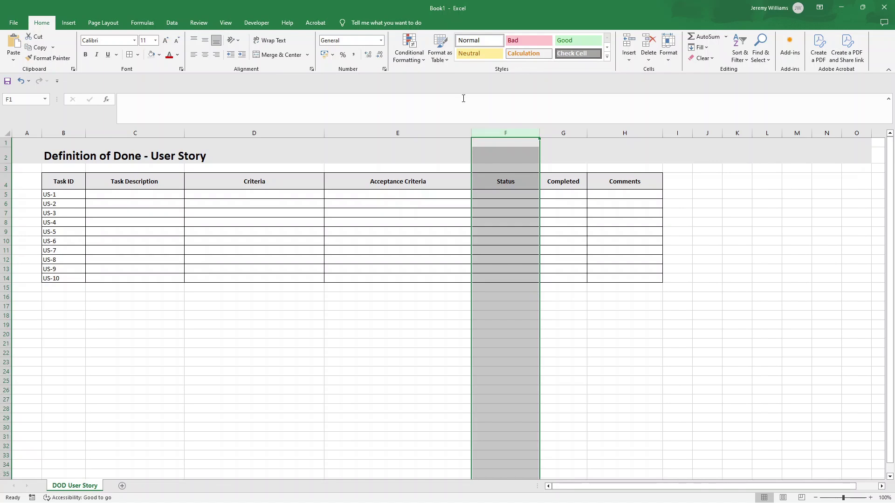
Add a List validation to column F: Not Started, In Progress, Pending Review, Revisions Needed, Completed, Blocked.
click(171, 23)
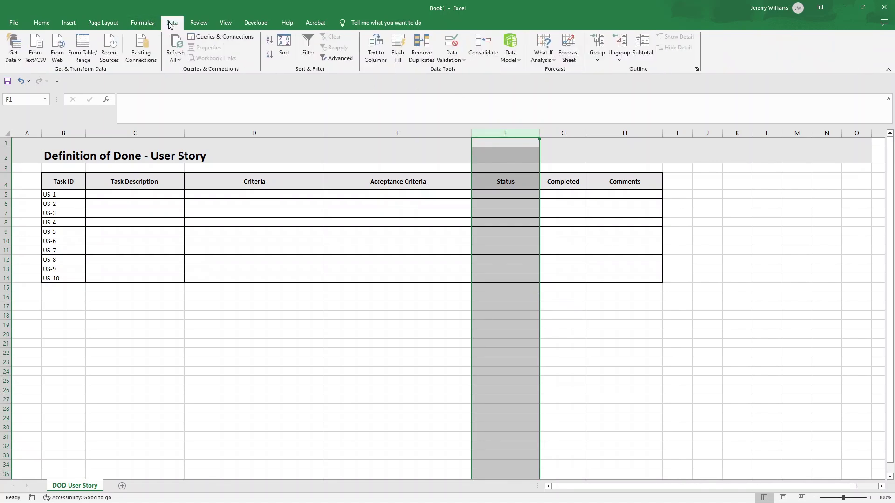
click(454, 62)
click(477, 71)
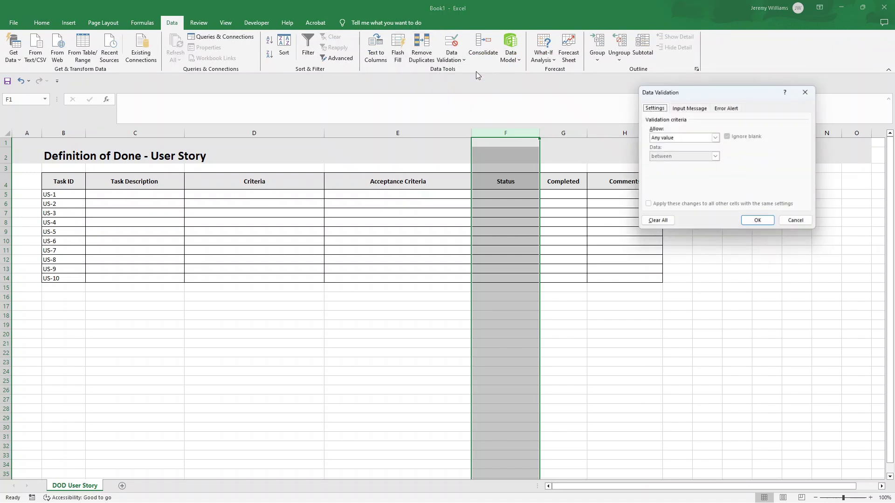
click(662, 138)
click(670, 168)
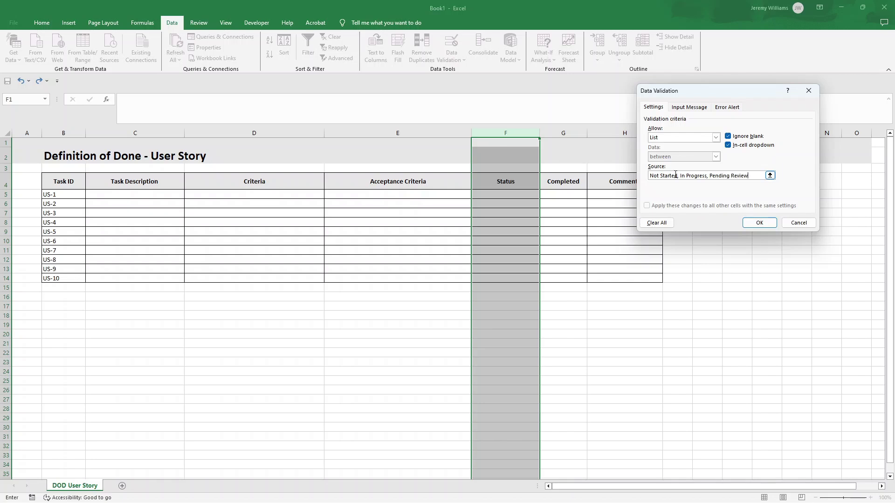
text(visions Needed, Completed, Blocked)
click(751, 223)
click(529, 196)
Check which cells in the Status column show the status dropdown.
click(544, 195)
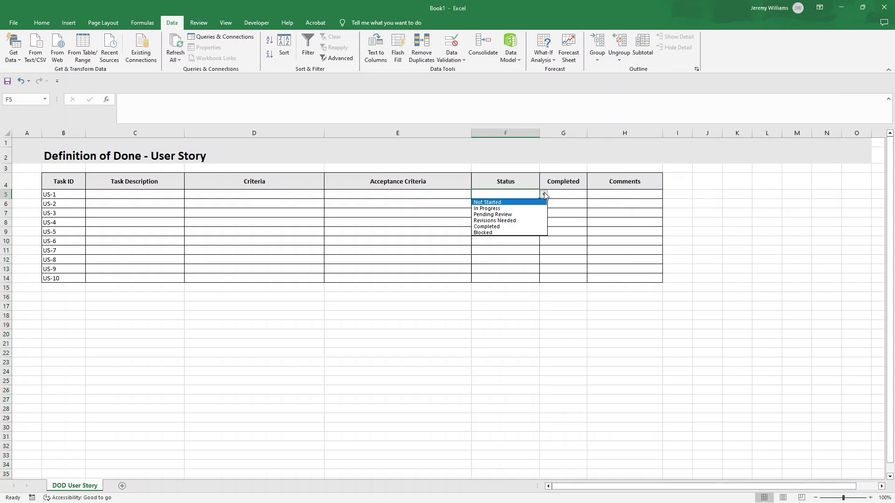
click(514, 268)
click(507, 343)
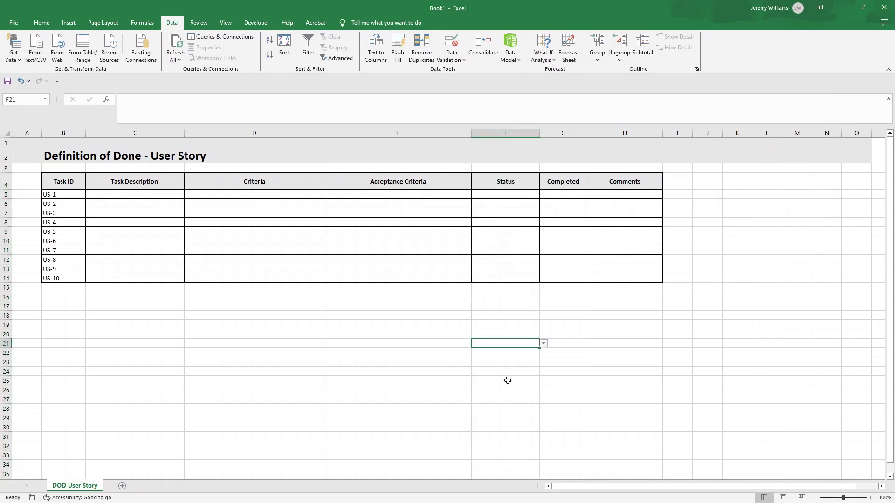
key(Down)
key(Down)
key(Down)
key(Down)
key(Down)
key(Down)
key(Down)
key(Down)
key(Down)
key(Down)
key(Down)
key(Down)
key(Down)
key(Down)
key(Down)
key(Down)
key(Down)
key(Down)
key(Down)
key(Down)
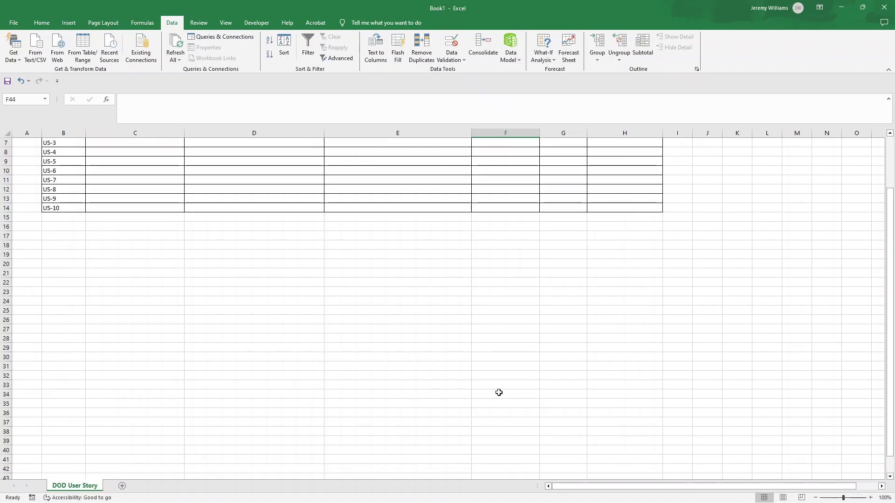
scroll(499, 394, up, 2)
Set the data validation on F1:F4 to allow Any value.
click(511, 142)
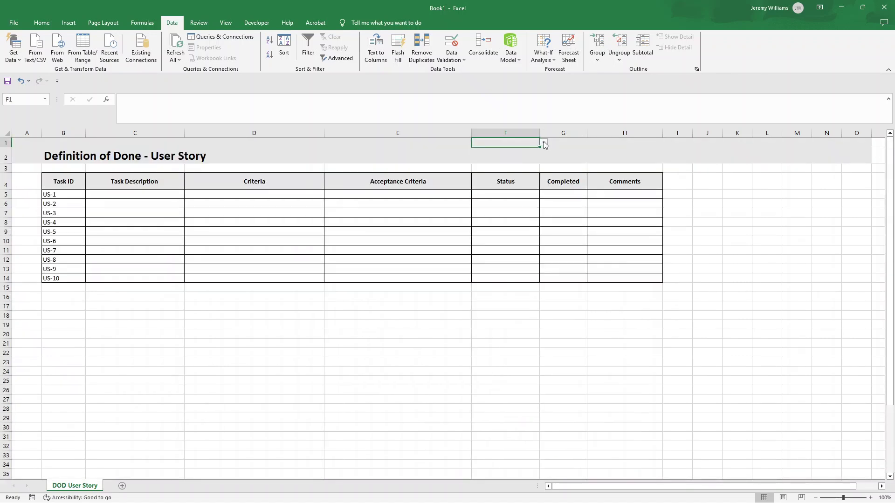
key(Down)
key(Down)
key(Down)
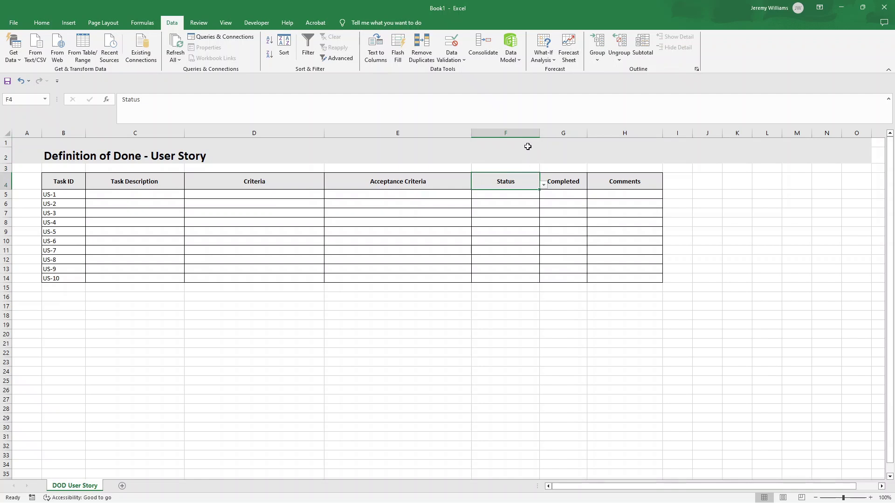
click(527, 142)
drag(527, 142, 523, 181)
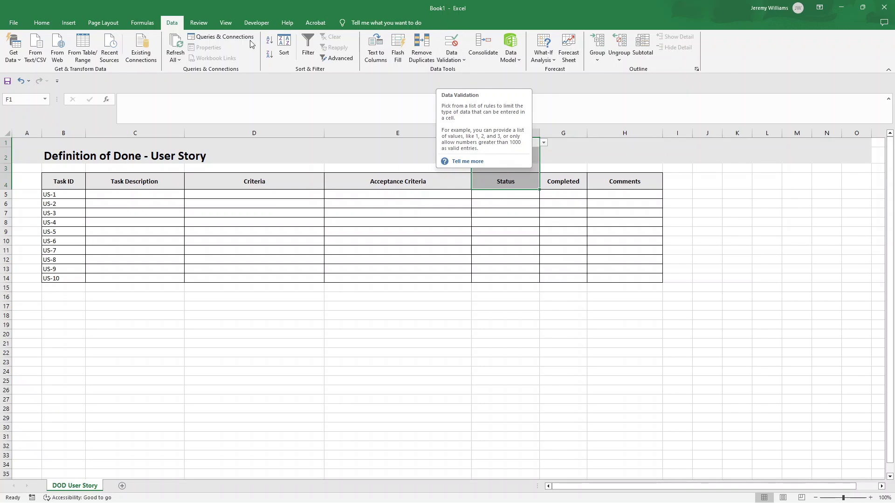
click(459, 60)
click(471, 65)
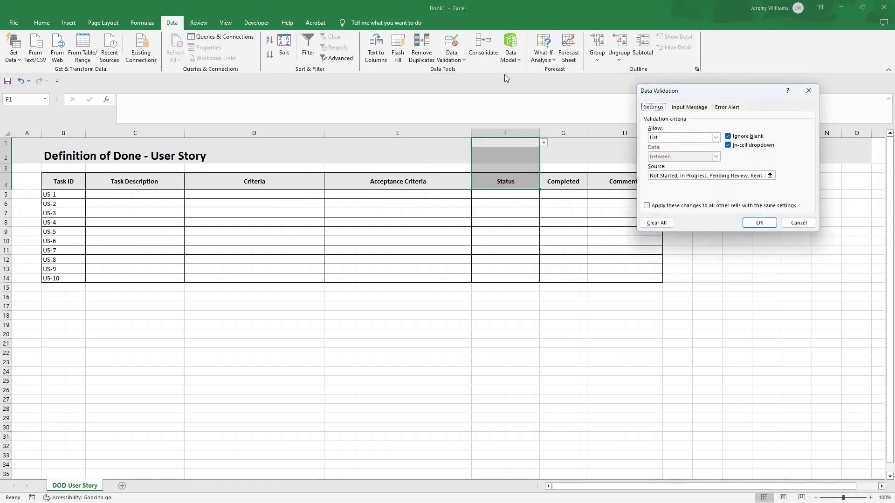
click(715, 137)
click(699, 145)
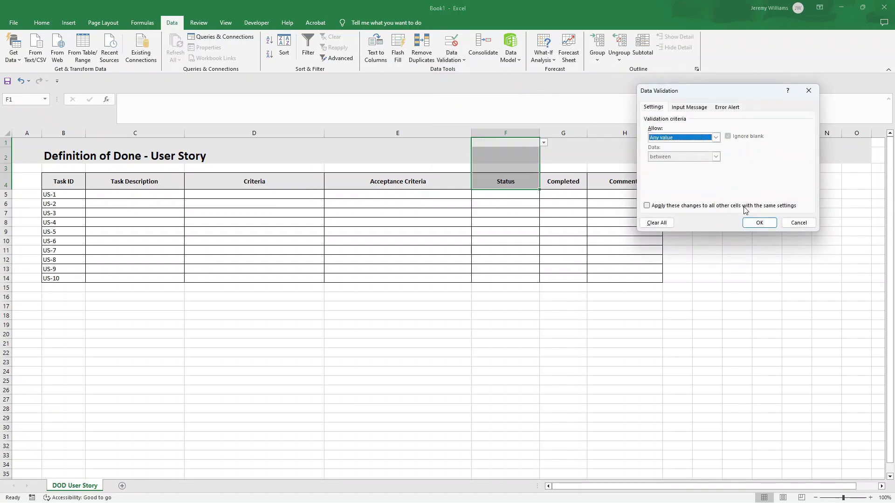
click(759, 223)
Confirm F1:F4 lost the dropdown while task rows keep it; widen the Completed column slightly.
click(506, 155)
click(508, 142)
click(506, 169)
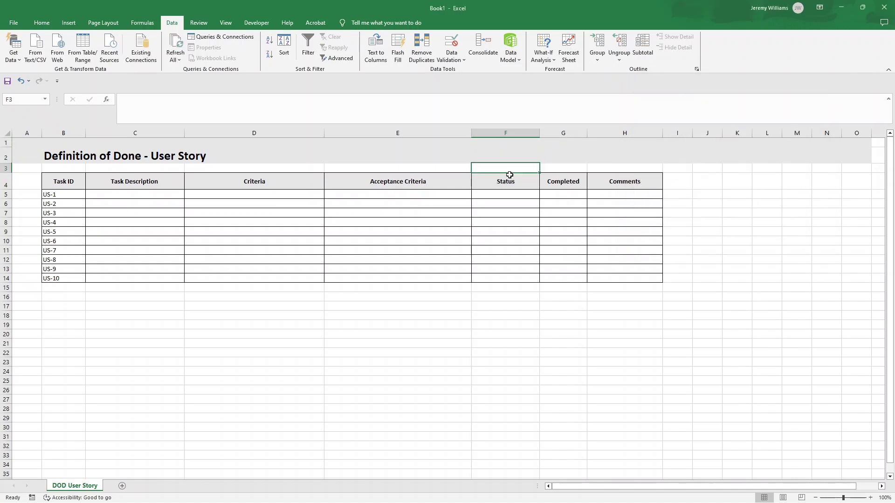
click(514, 186)
click(515, 194)
click(524, 203)
click(515, 259)
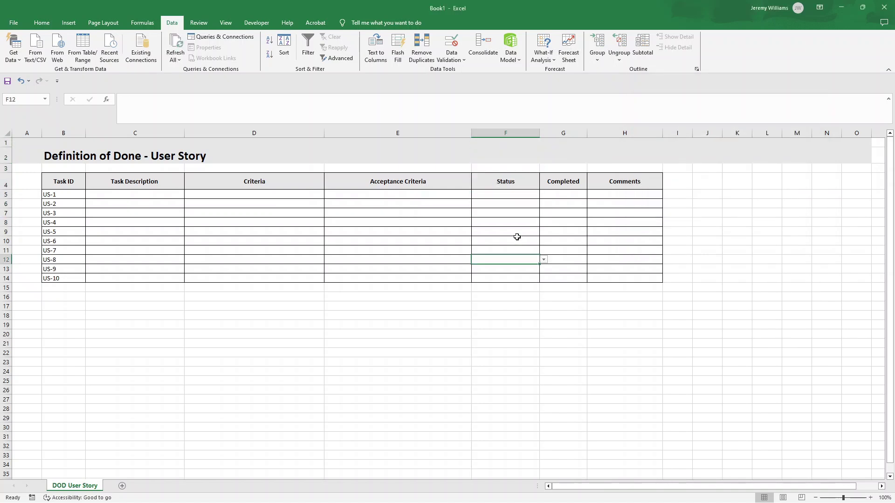
click(513, 204)
click(545, 193)
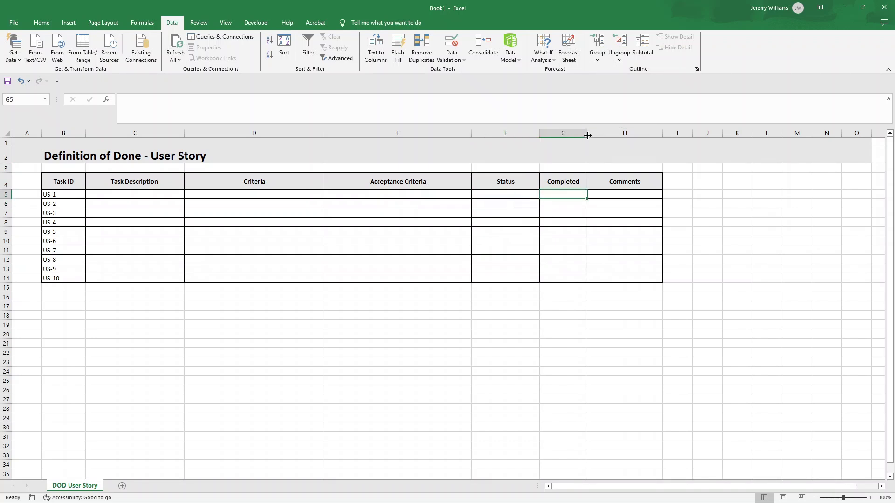
drag(588, 136, 591, 132)
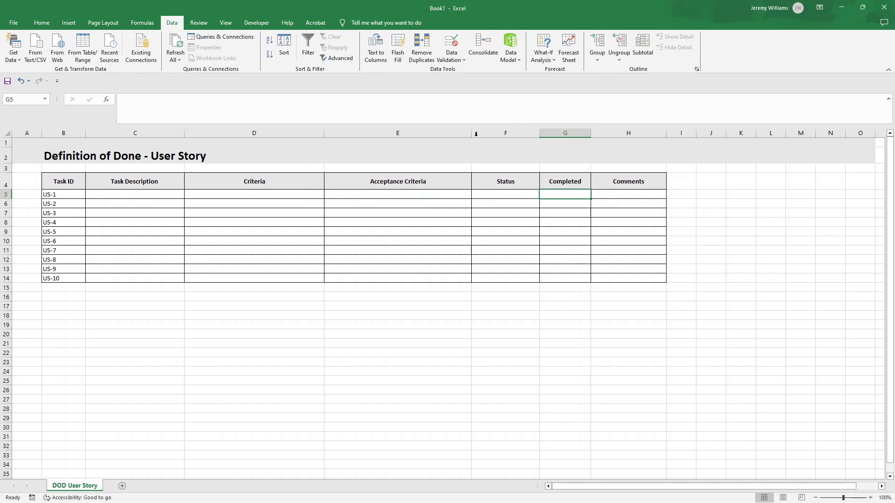
Turn off the Developer tab in the Customize Ribbon options.
click(258, 23)
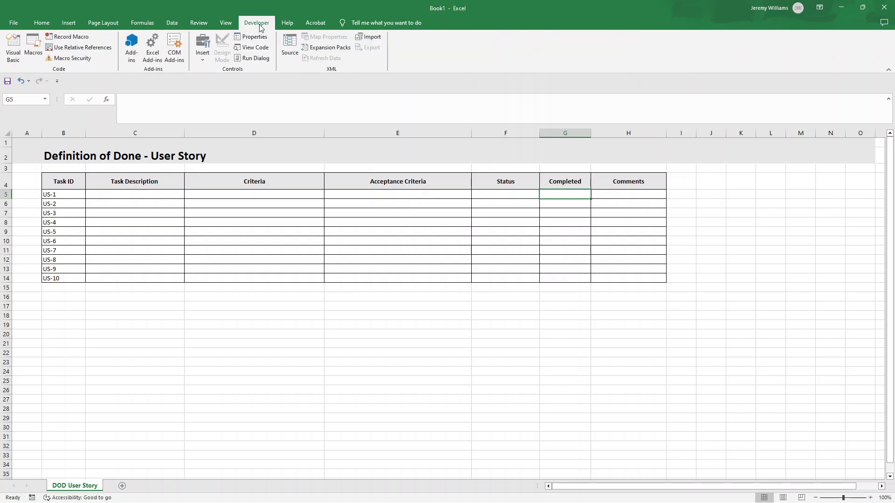
click(42, 23)
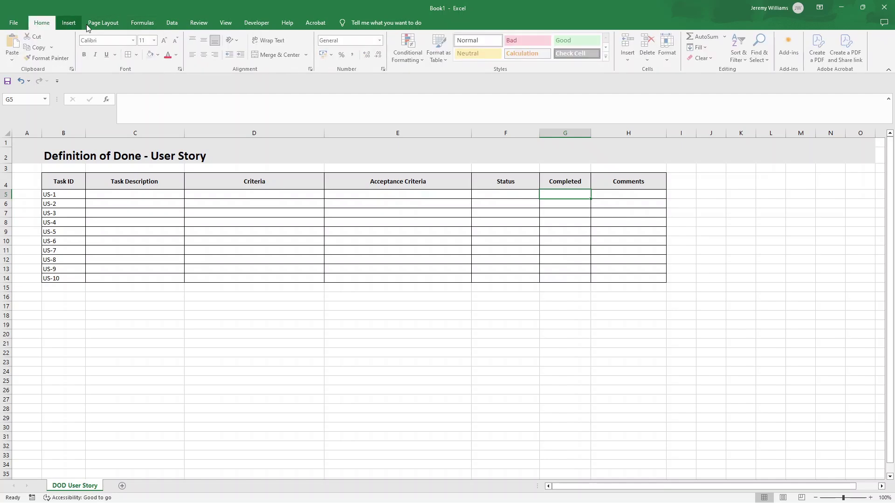
right_click(244, 24)
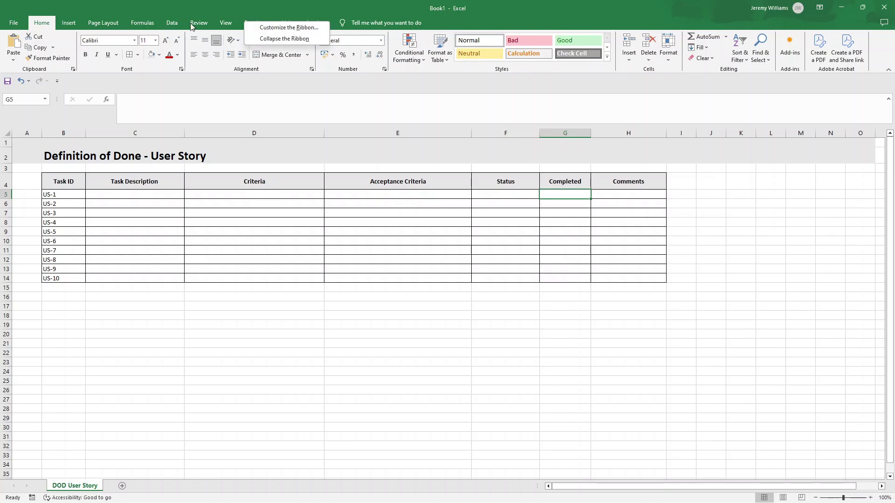
right_click(118, 26)
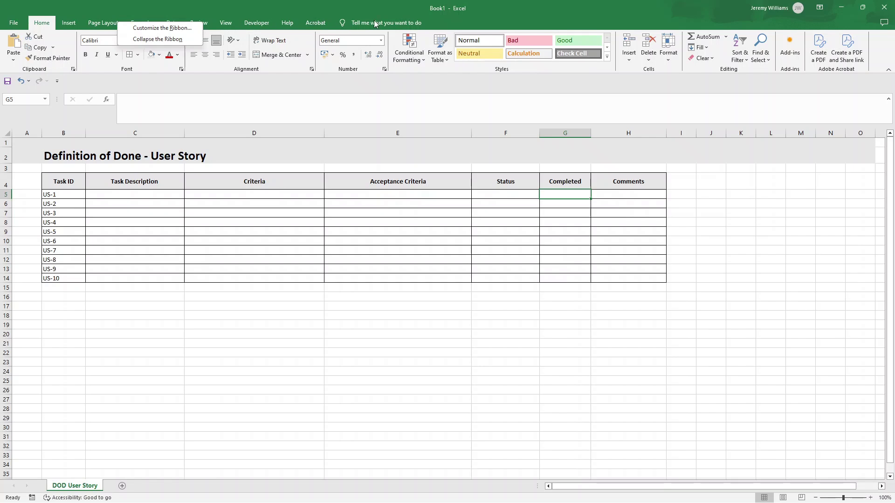
right_click(225, 24)
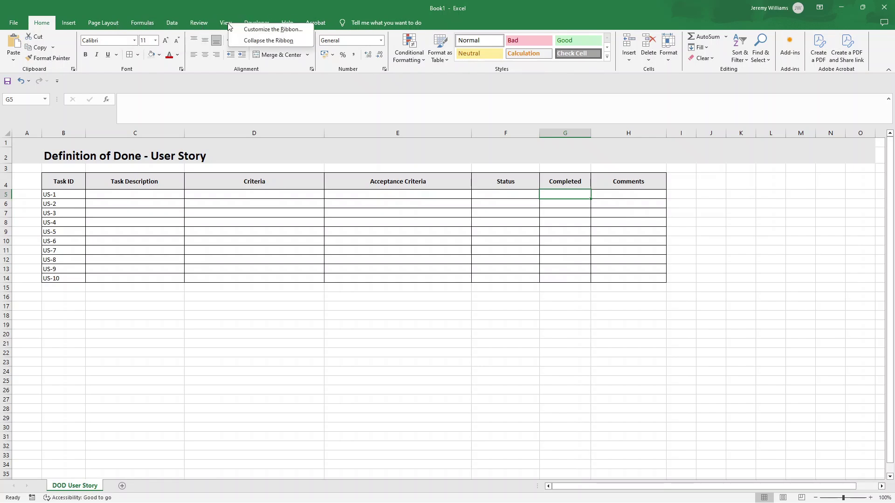
click(254, 29)
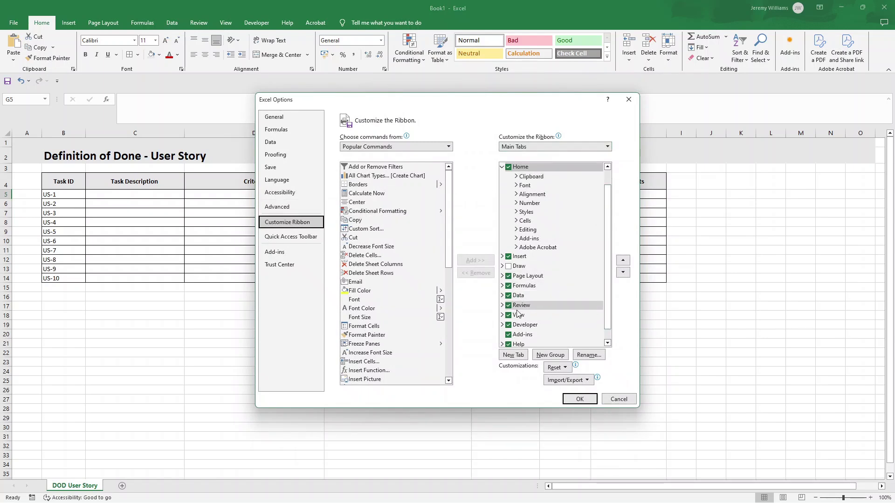
click(509, 326)
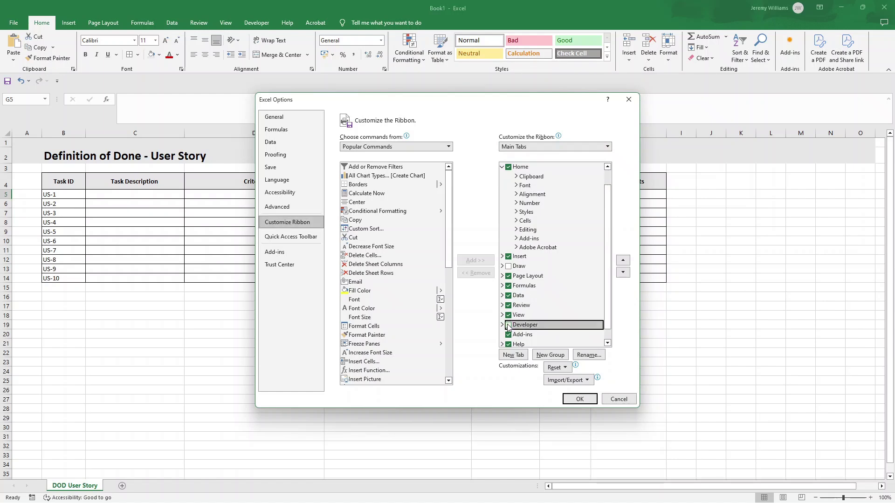
click(576, 399)
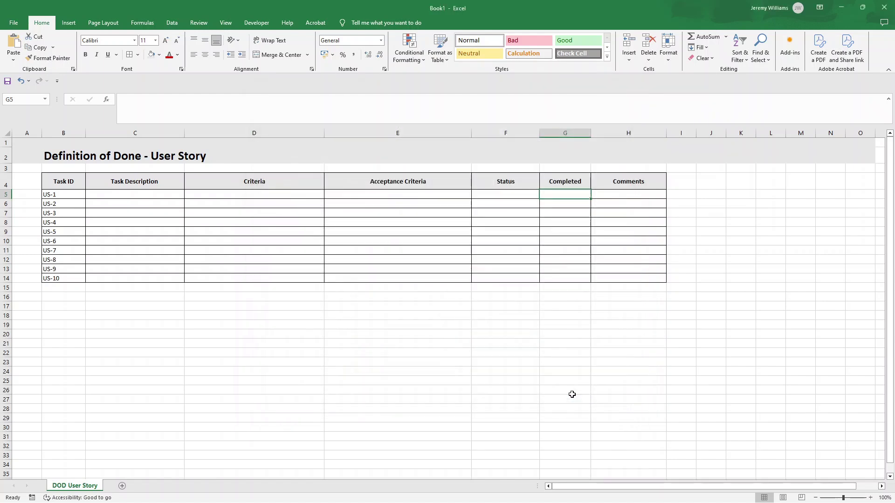
Re-enable the Developer tab in Customize Ribbon and switch to it.
right_click(225, 22)
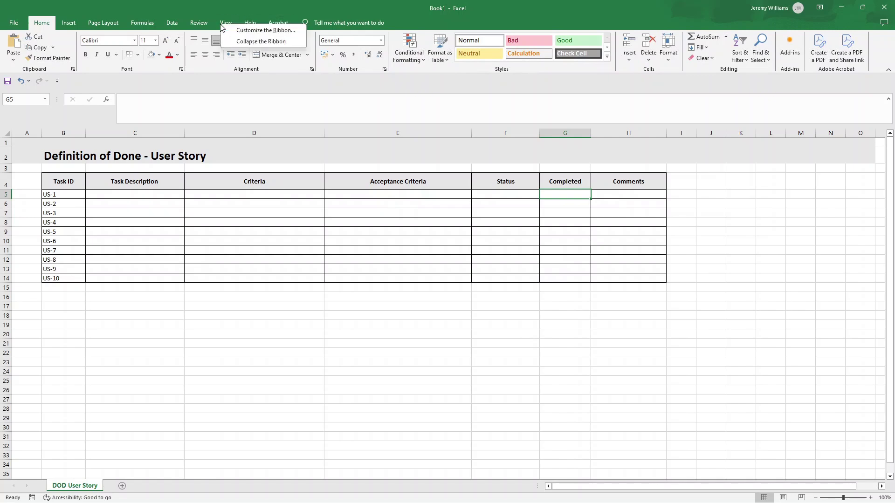
click(259, 28)
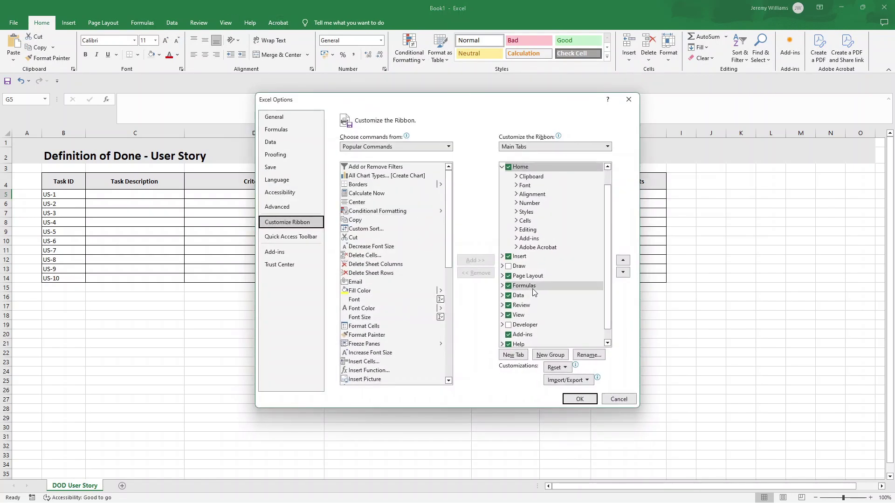
click(508, 324)
click(578, 399)
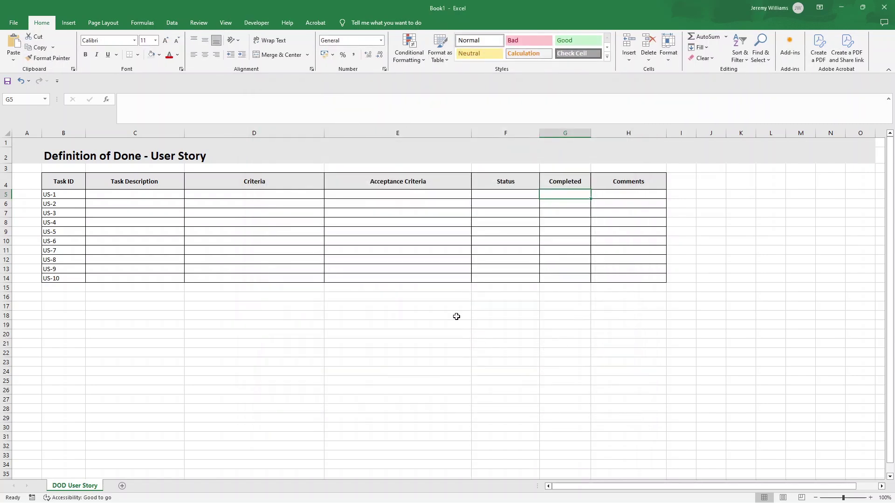
click(262, 22)
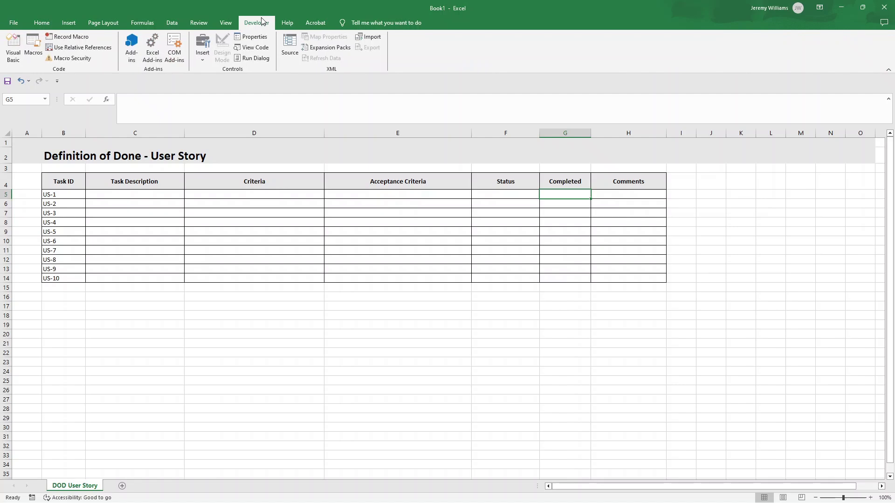
Draw a Check Box (Form Control) inside cell G5.
click(204, 59)
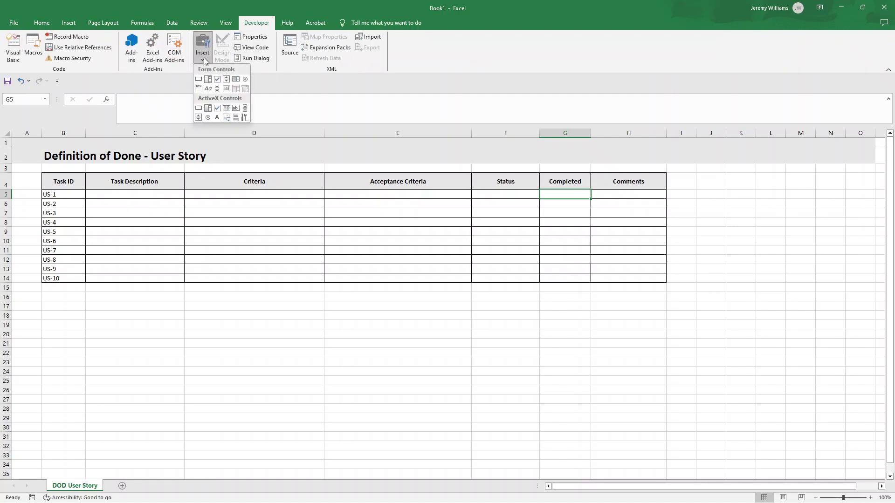
click(217, 80)
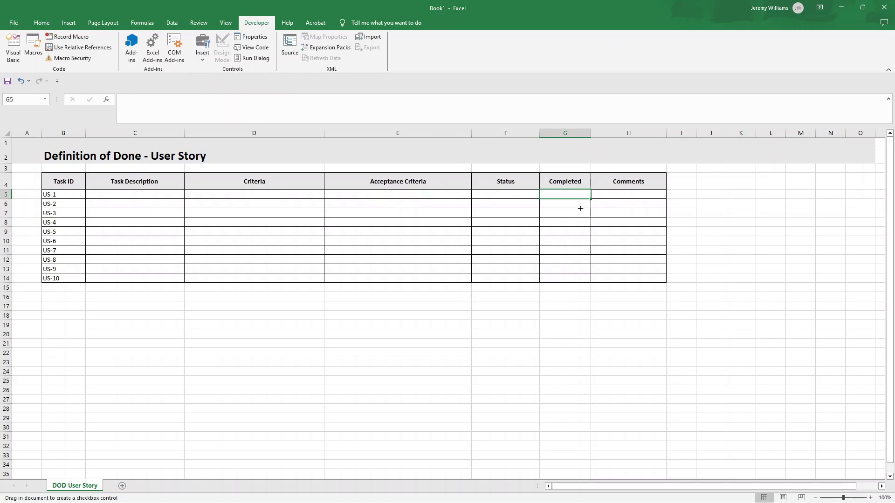
drag(557, 189, 573, 201)
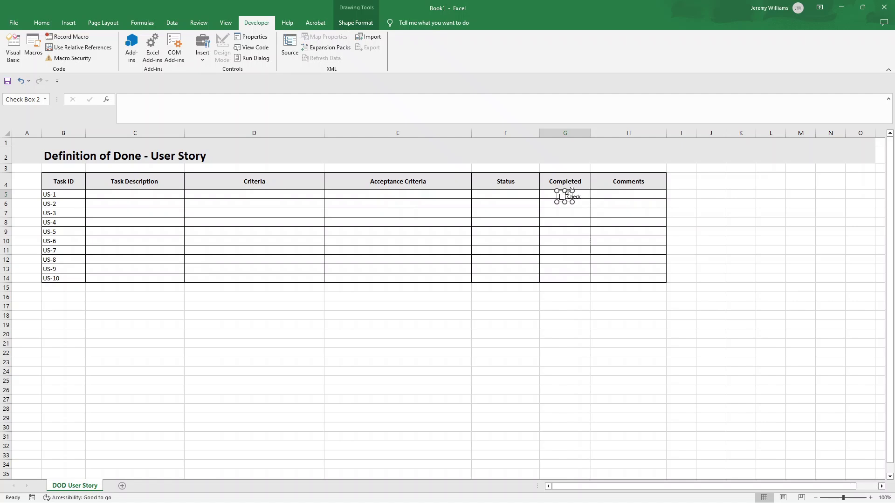
drag(568, 190, 568, 188)
drag(568, 187, 569, 188)
click(712, 213)
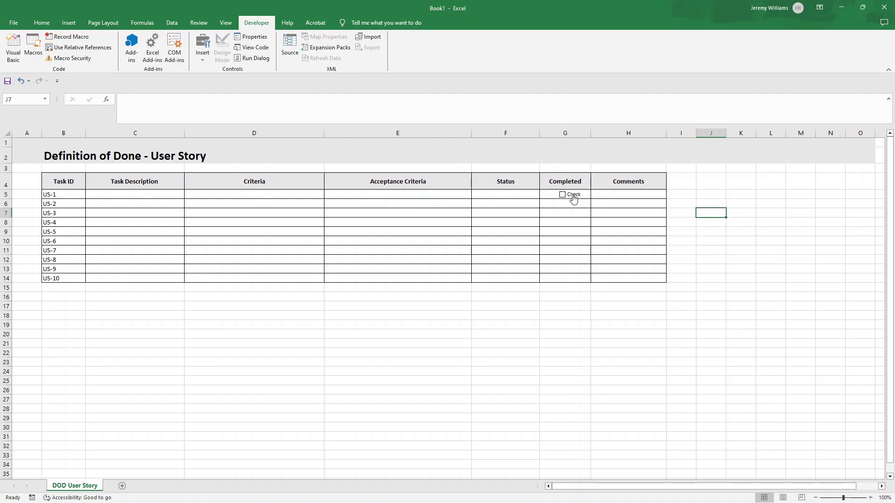
Remove the checkbox's label text and fill the G5 checkbox down through G14.
right_click(573, 199)
click(583, 235)
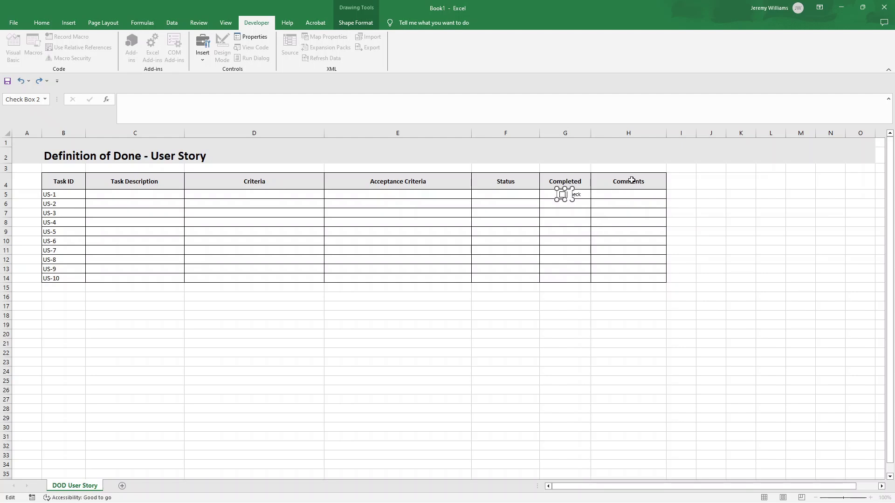
click(726, 217)
right_click(567, 194)
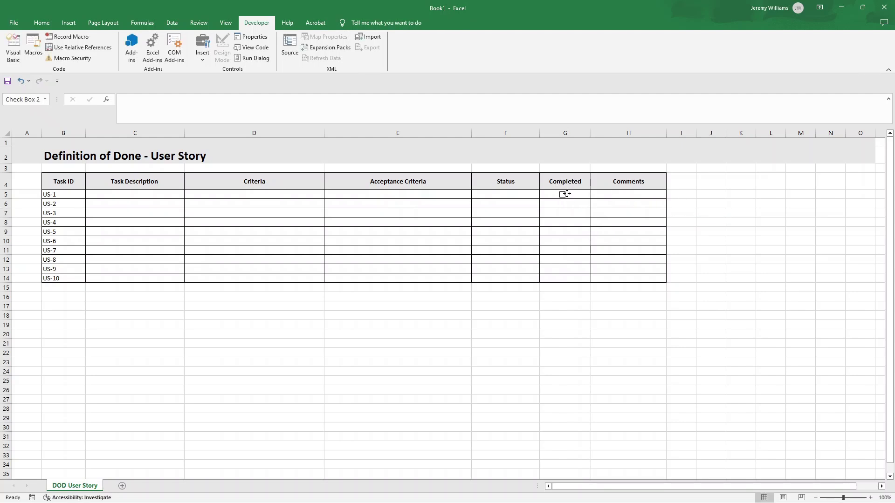
click(563, 196)
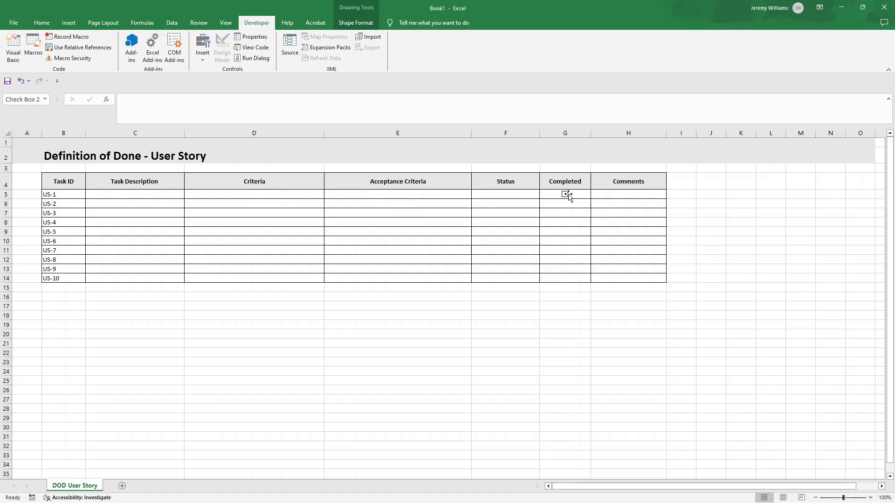
click(841, 241)
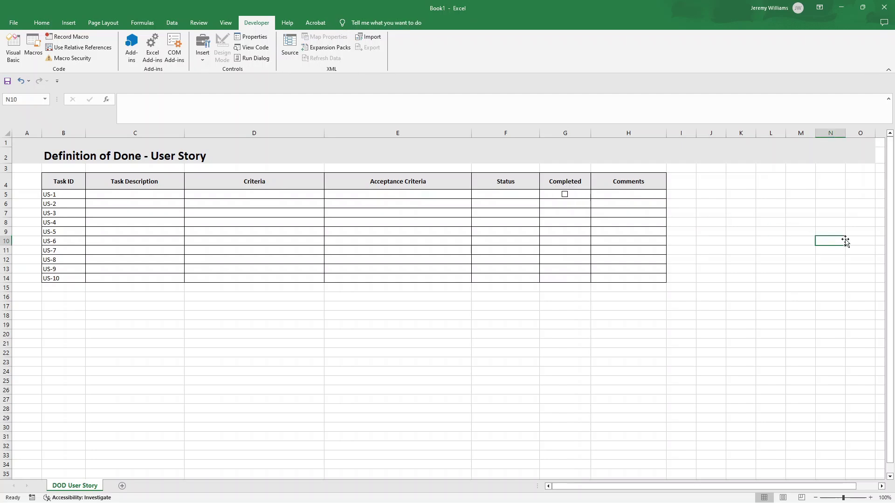
click(579, 191)
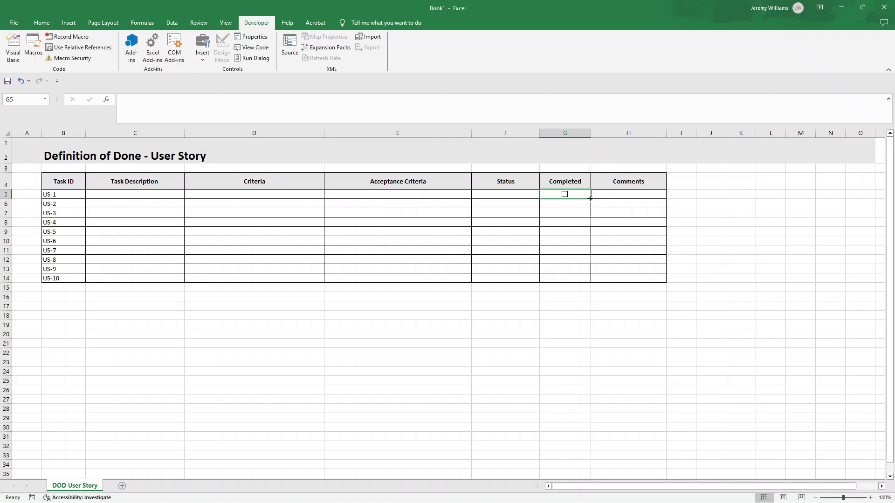
drag(590, 198, 588, 283)
Tick and untick the US-2 checkbox to test that it works.
click(656, 308)
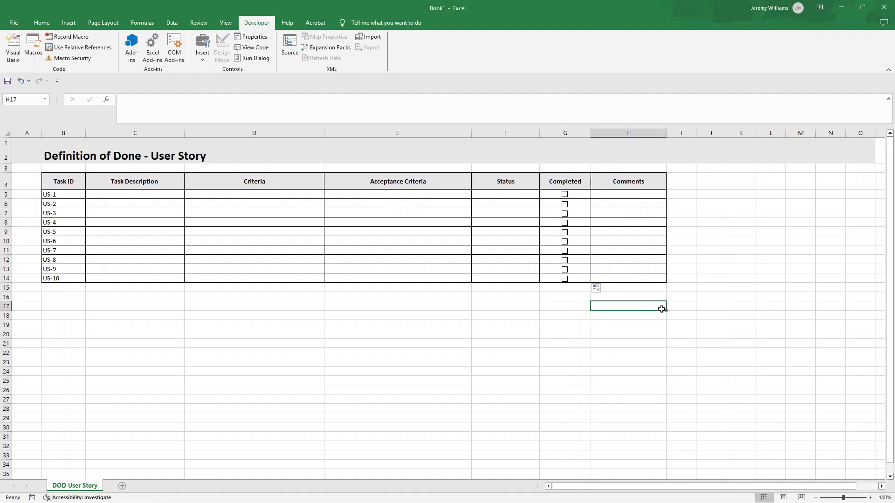
click(565, 205)
click(565, 203)
click(717, 243)
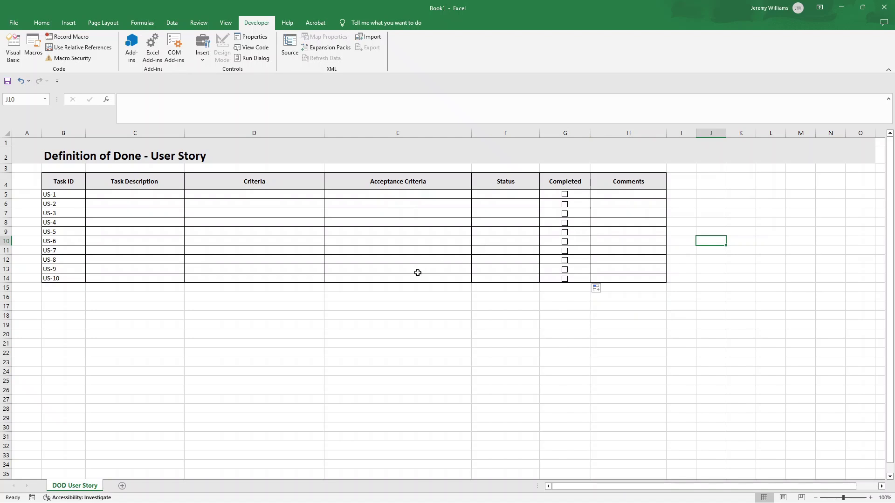
Select the Task Description, Criteria and Acceptance Criteria cells for rows 5-14.
drag(128, 193, 465, 275)
click(442, 299)
click(155, 199)
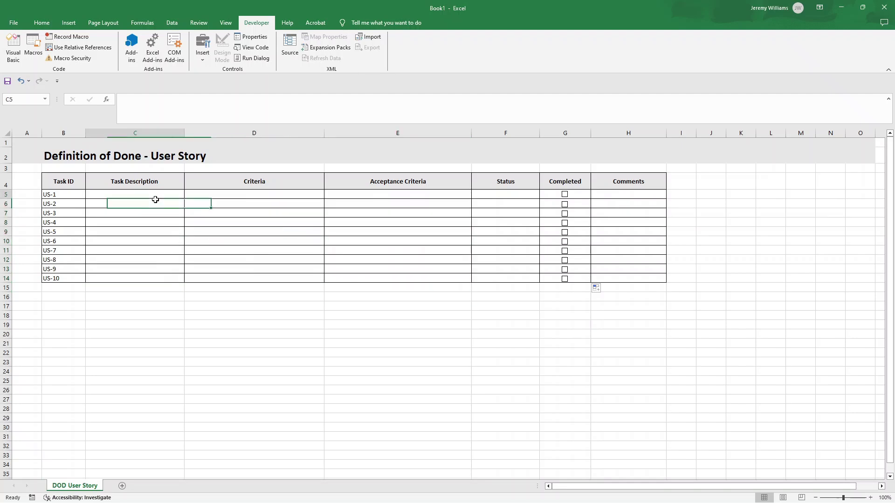
drag(155, 199, 162, 264)
drag(252, 200, 257, 278)
drag(416, 203, 431, 275)
click(513, 203)
click(546, 203)
Widen the Comments column H.
click(648, 186)
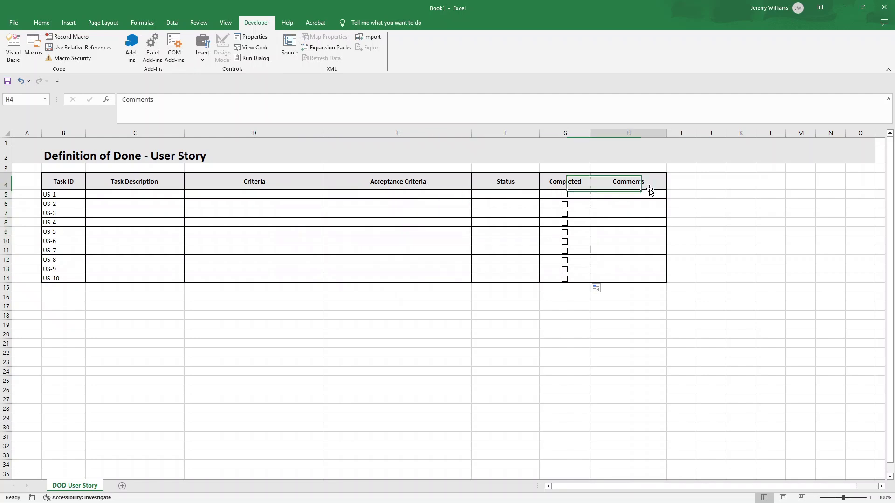
drag(667, 134, 705, 134)
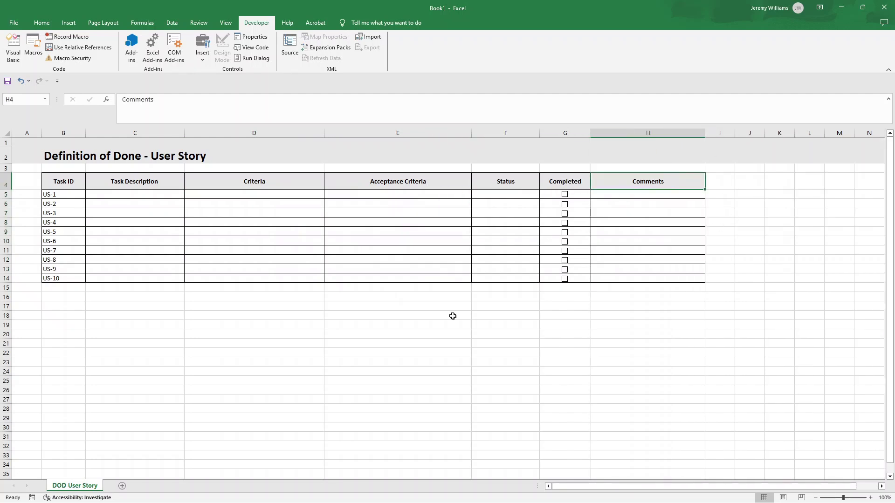
click(247, 316)
Copy the table to B17 and retitle it 'Definition of Done - Sprint'.
key(Down)
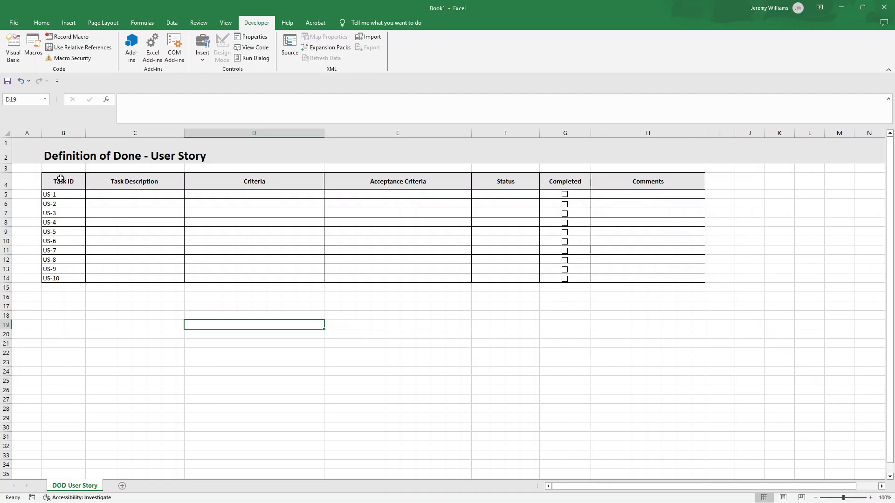
drag(54, 154, 617, 272)
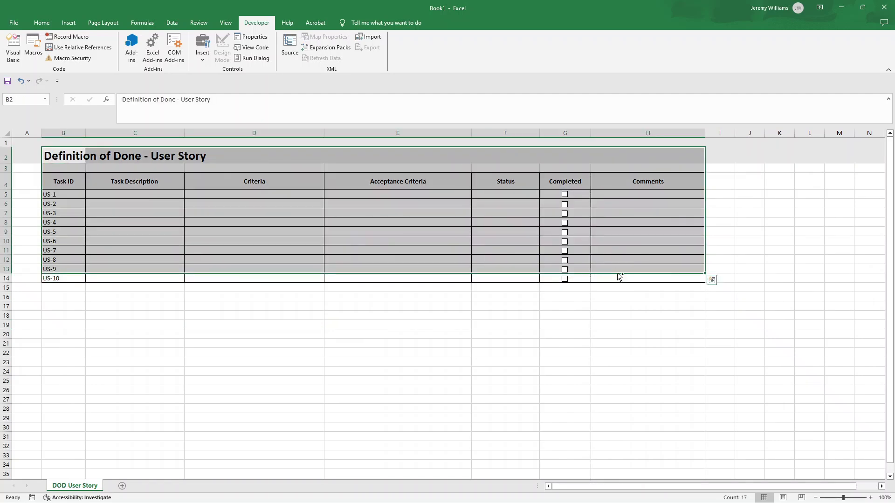
key(ctrl+c)
click(68, 304)
key(ctrl+v)
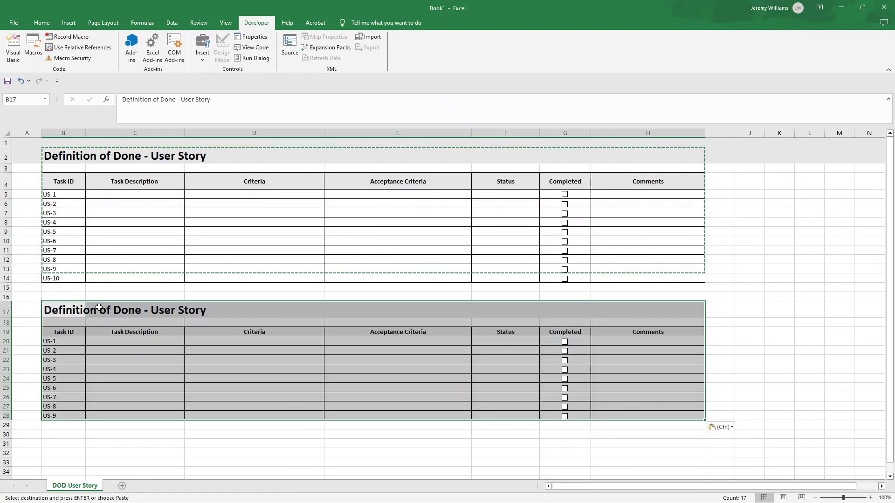
click(82, 310)
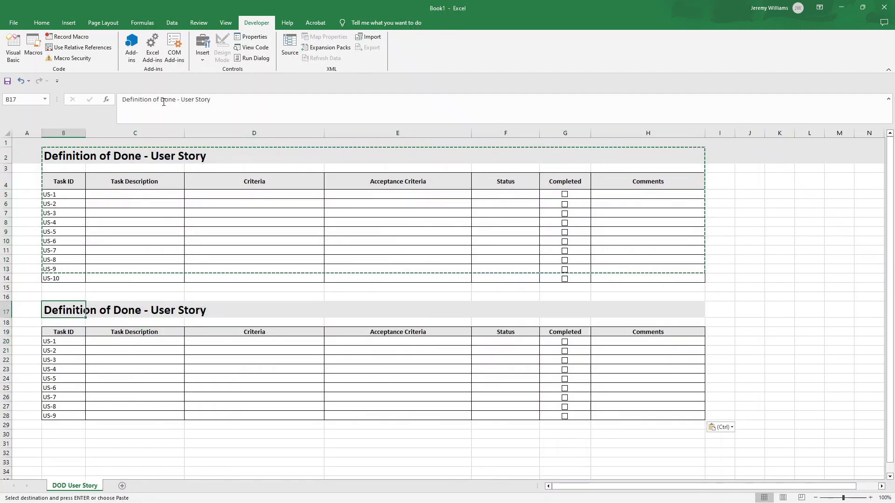
drag(181, 99, 238, 98)
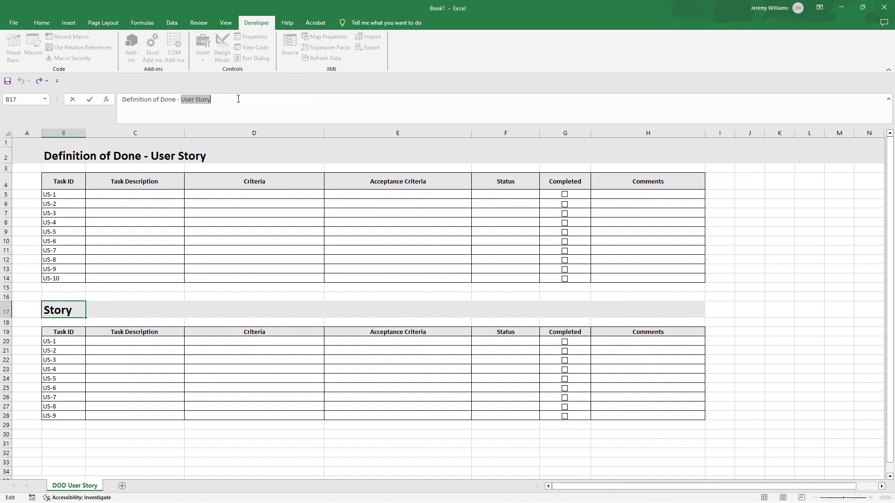
text(Sprint)
key(Return)
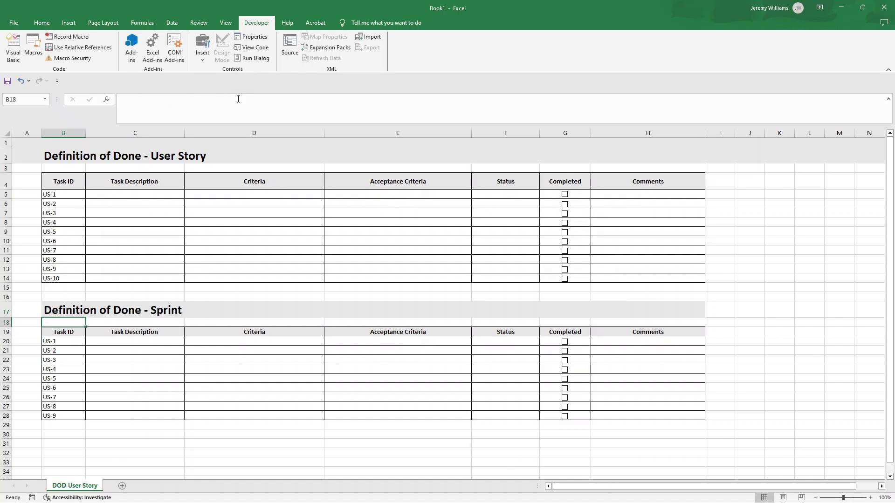
Copy the Sprint table to B31 and retitle it 'Definition of Done - Release'.
drag(80, 312, 630, 417)
key(ctrl+c)
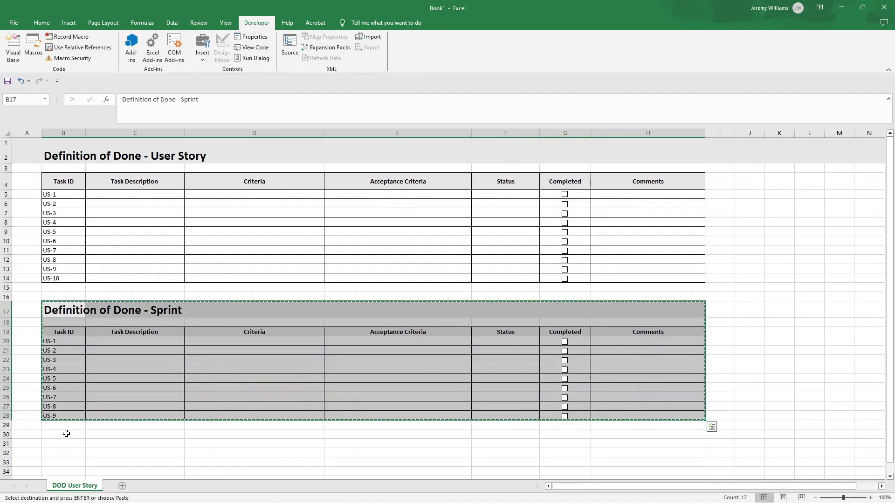
click(66, 434)
click(66, 445)
key(ctrl+v)
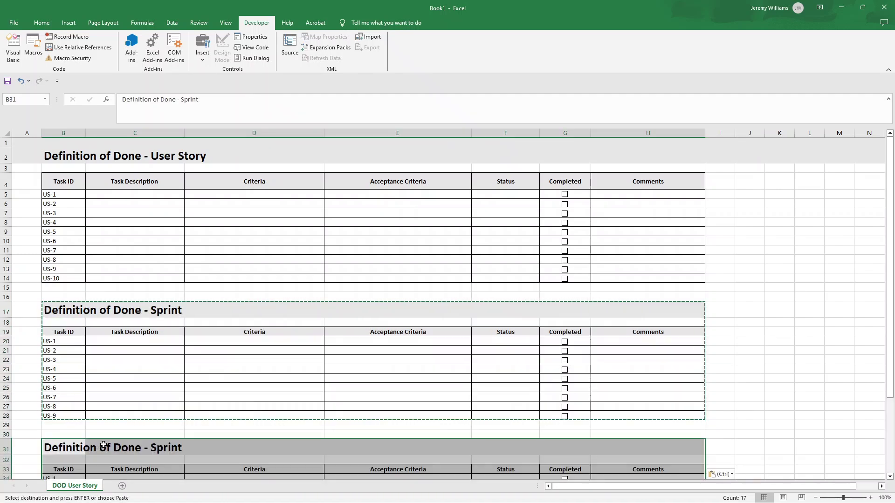
double_click(159, 449)
click(58, 446)
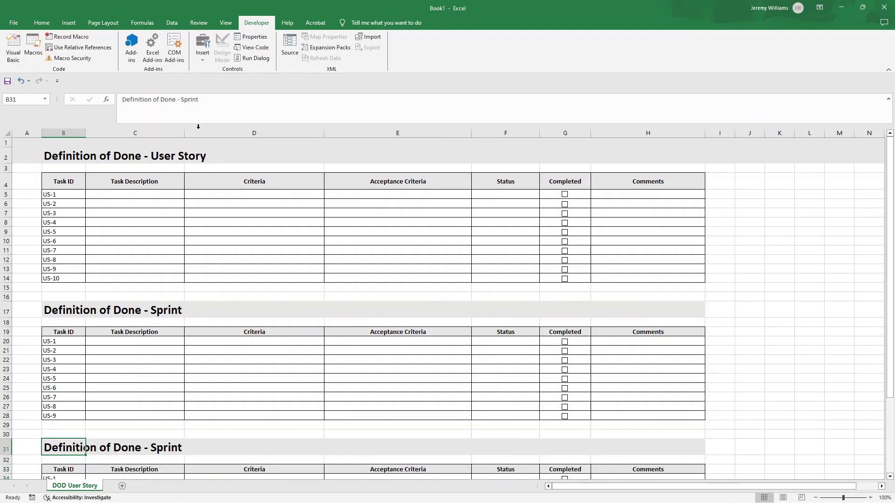
double_click(191, 99)
text(Relea)
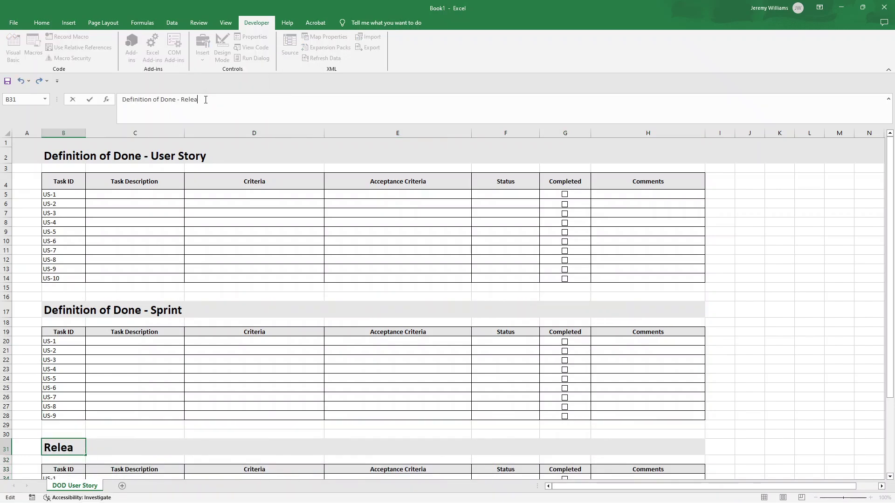
text(se)
key(Return)
Renumber the Sprint table's Task IDs USPR-1 through USPR-9.
click(50, 342)
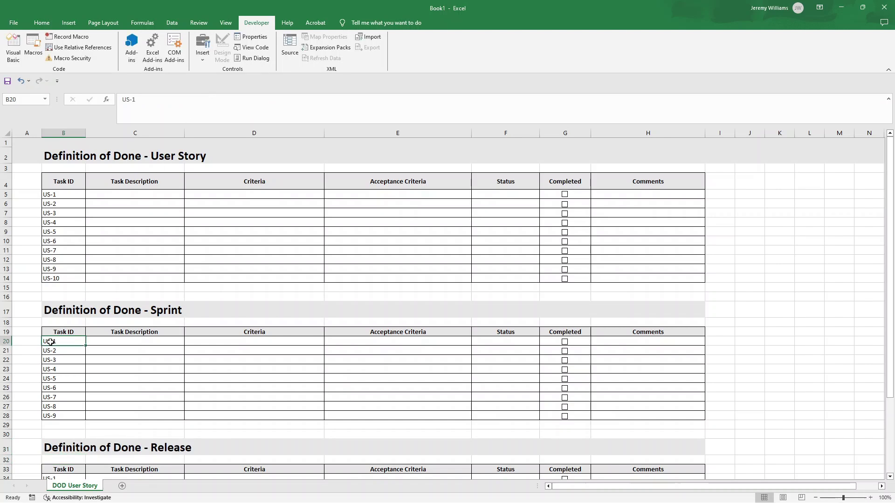
double_click(51, 341)
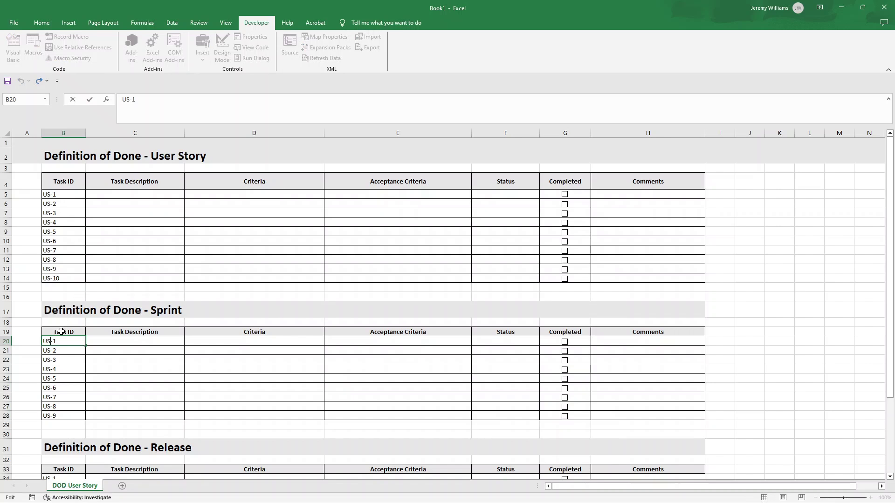
text(PR)
key(Return)
click(77, 342)
drag(85, 345, 86, 416)
Change B34 to UR-1 and fill the Release table's IDs down to UR-9.
scroll(69, 375, down, 4)
click(70, 353)
double_click(53, 353)
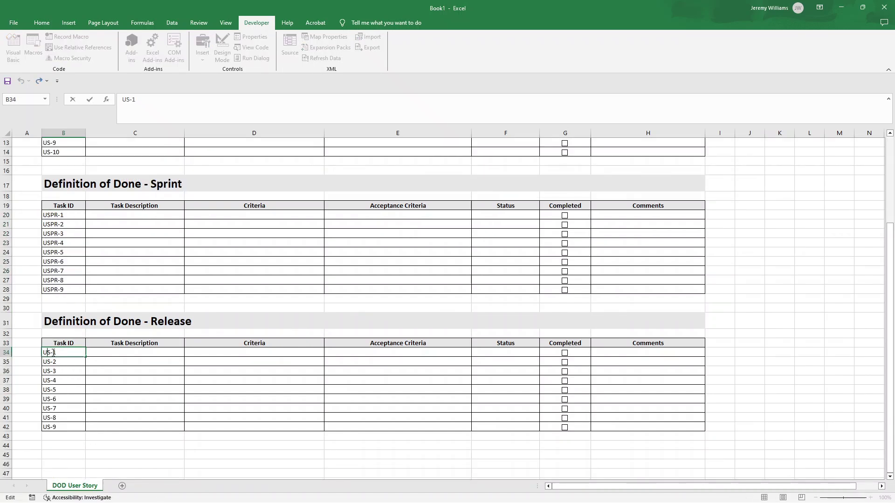
key(BackSpace)
text(R)
key(Return)
click(56, 353)
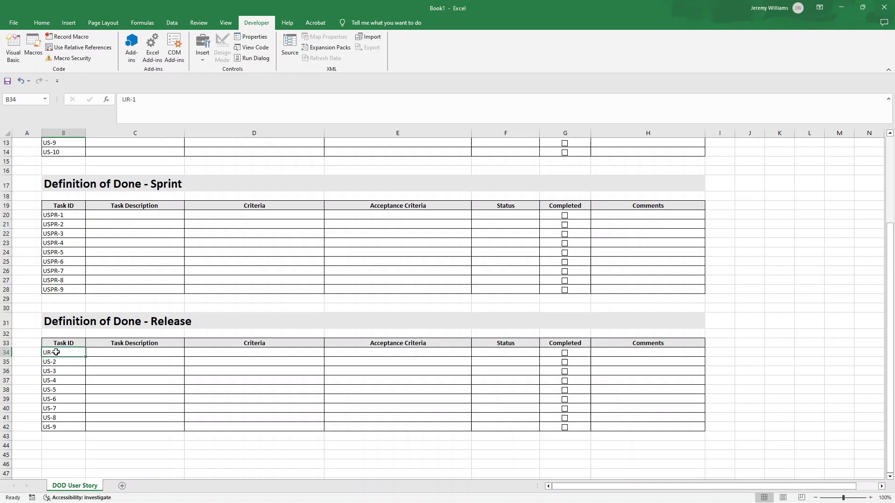
double_click(56, 352)
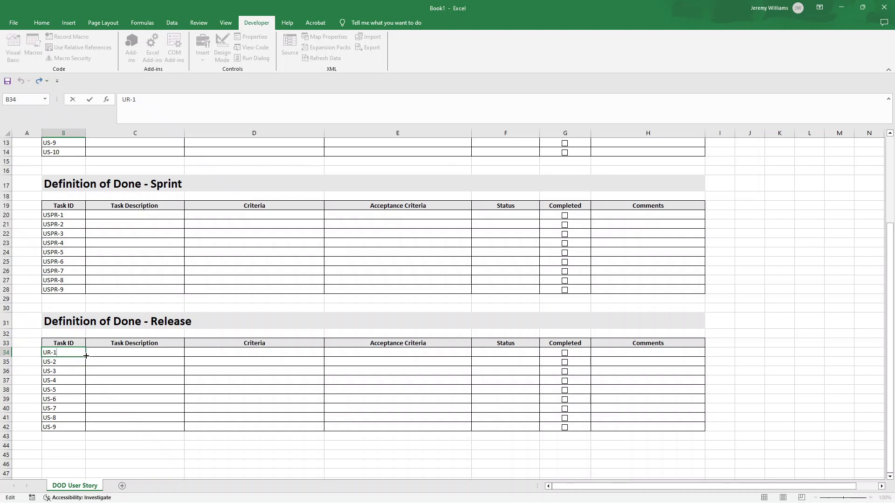
drag(86, 355, 88, 428)
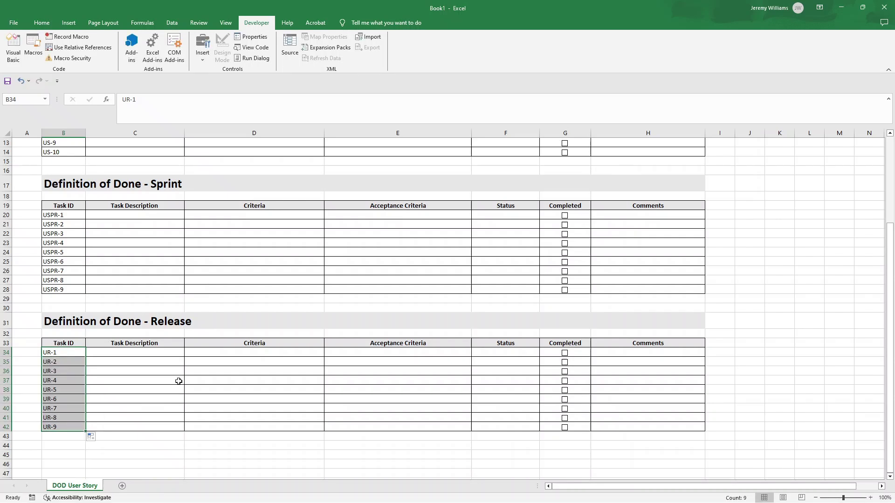
scroll(128, 244, up, 4)
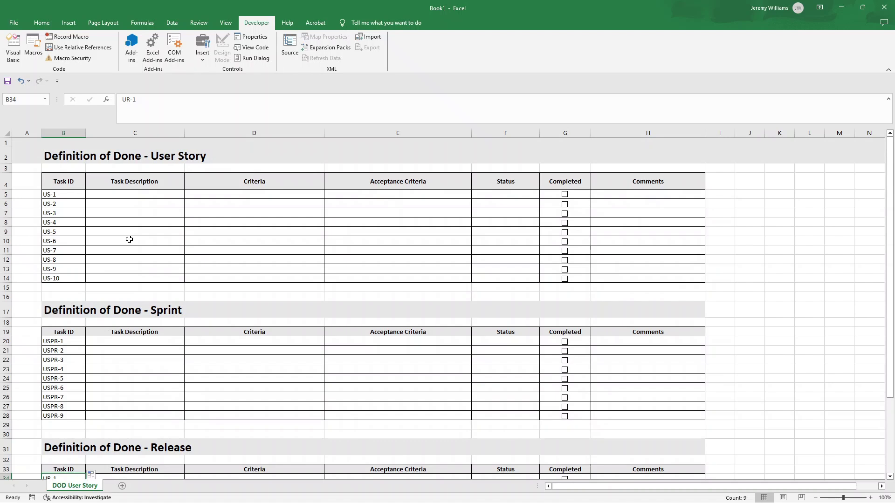
scroll(129, 239, down, 1)
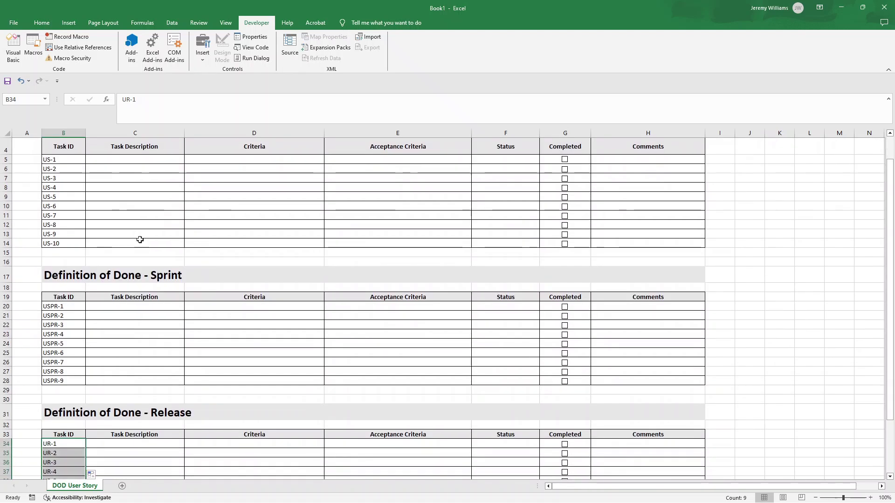
Delete rows 17 through 42 holding the Sprint and Release tables.
click(7, 272)
scroll(45, 410, down, 3)
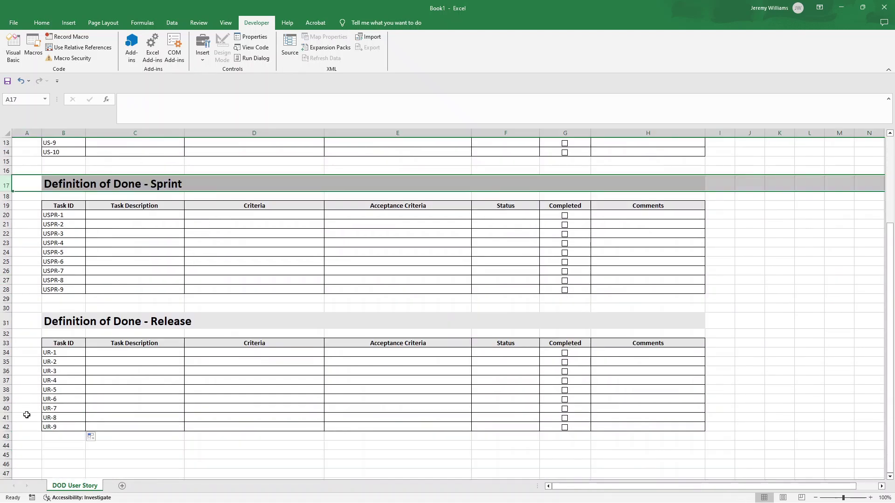
shift+click(6, 427)
right_click(7, 428)
click(33, 364)
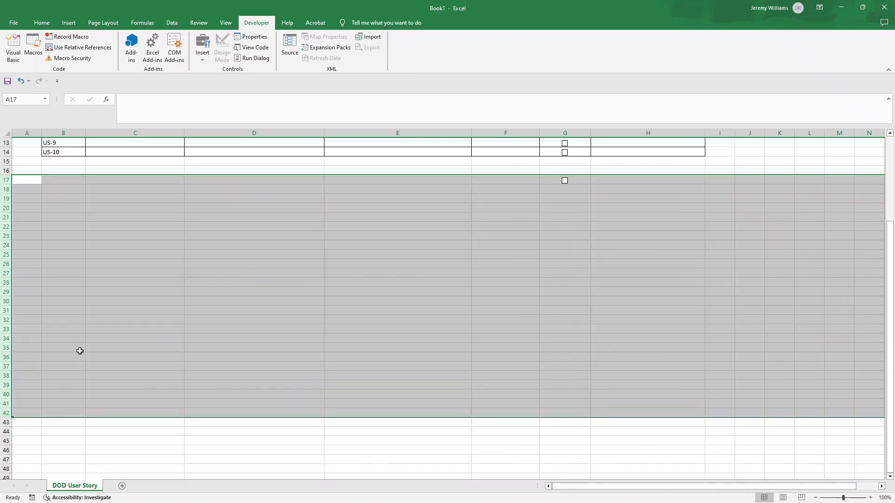
scroll(90, 333, up, 4)
click(93, 320)
click(66, 294)
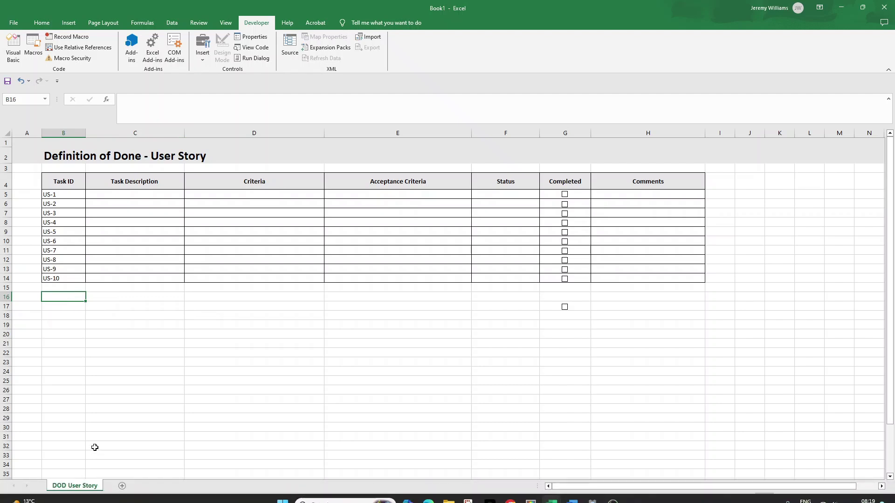
Copy the DOD User Story sheet to the end of the workbook and begin renaming its tab.
right_click(88, 486)
click(123, 407)
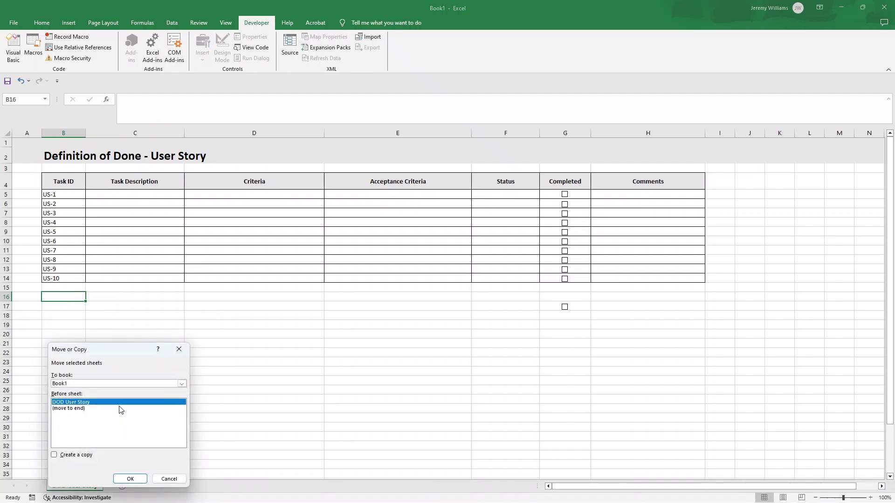
click(76, 455)
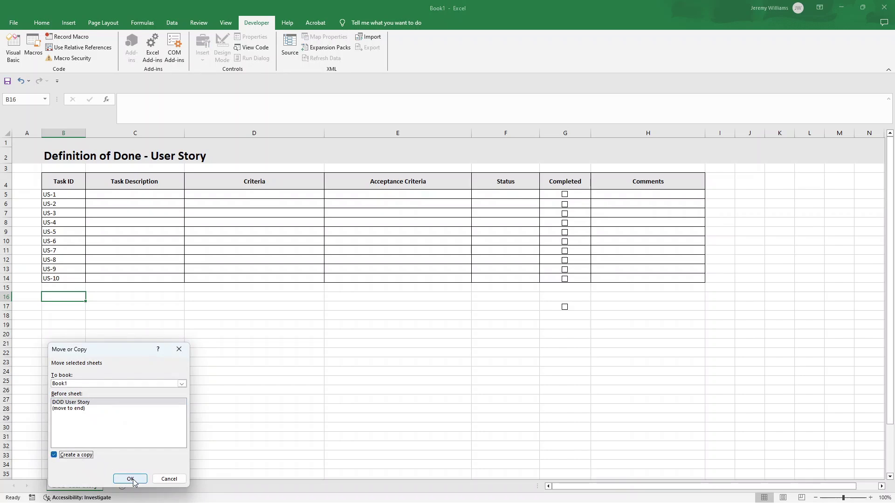
click(89, 411)
click(135, 481)
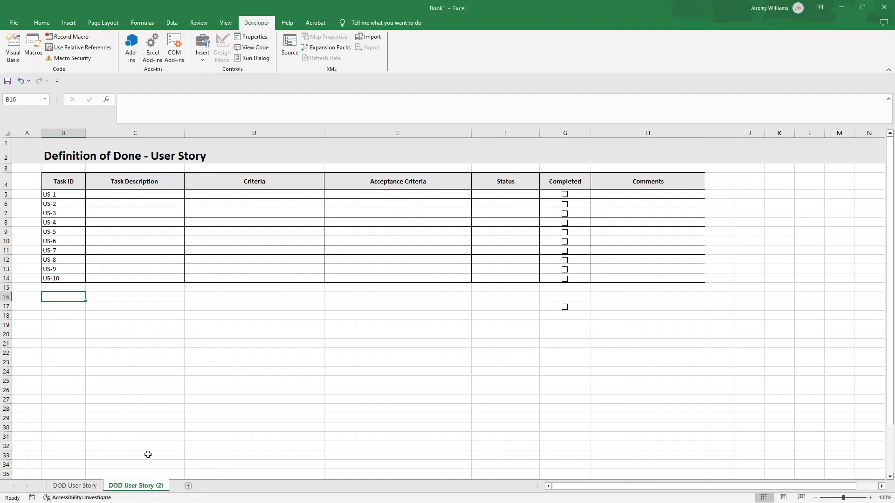
double_click(149, 488)
drag(109, 486, 132, 486)
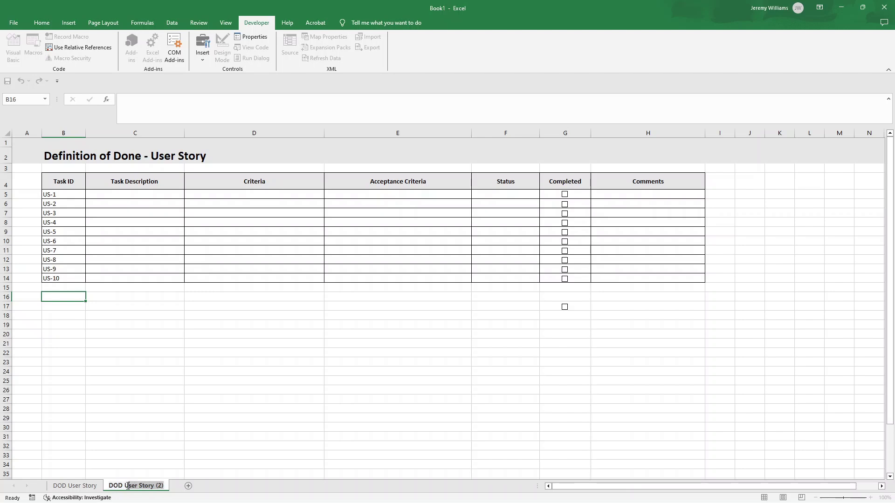
Name the tab 'DOD Sprint' and retitle B2 'Definition of Done - Sprint'.
text(Sprint)
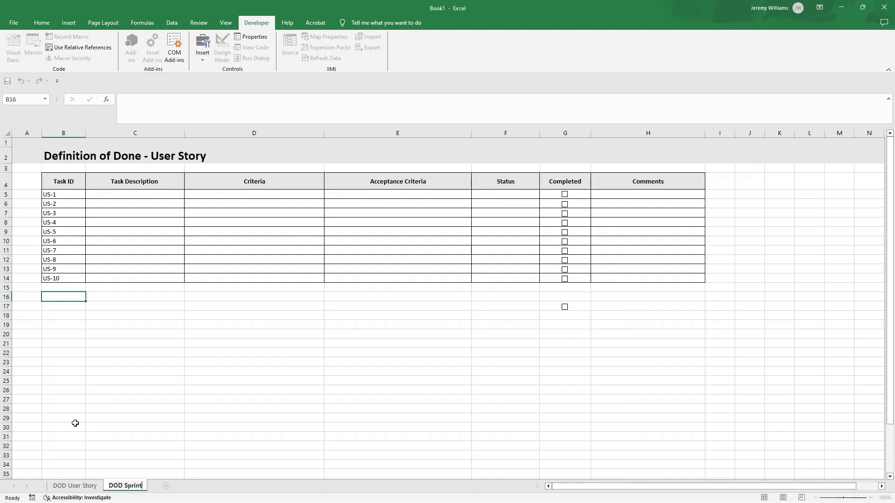
click(150, 153)
click(81, 150)
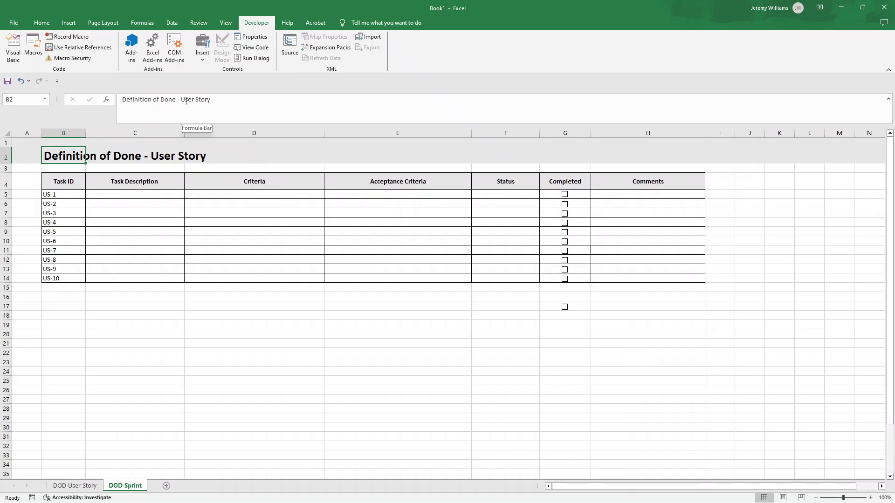
drag(184, 99, 222, 100)
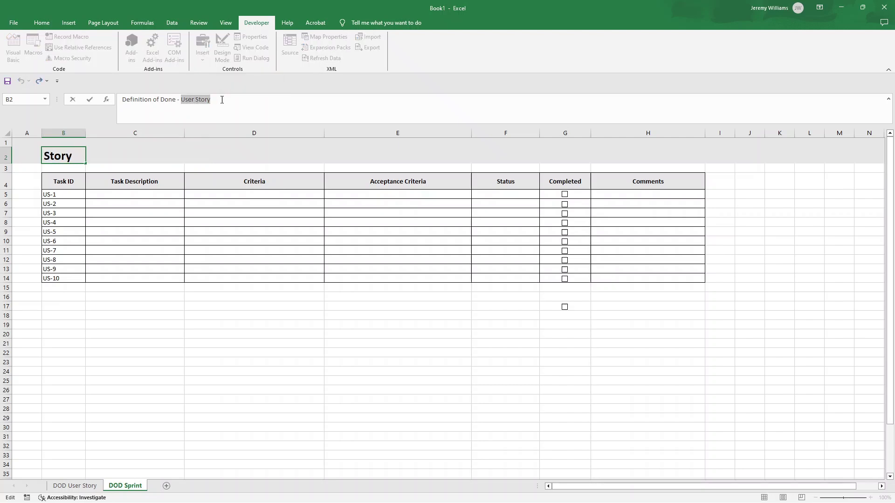
text(Sprint)
key(Return)
Renumber the Task IDs USPR-1 through USPR-10 and check the Status dropdown carried over.
click(64, 192)
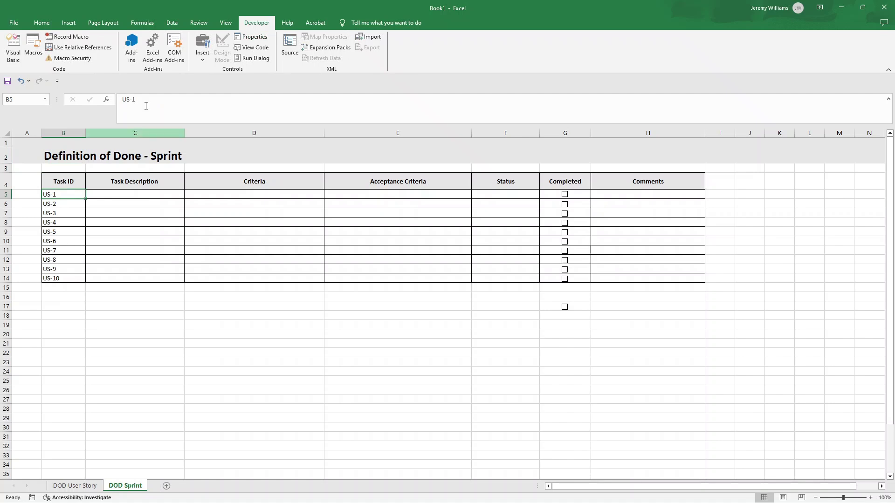
click(127, 99)
text(PR)
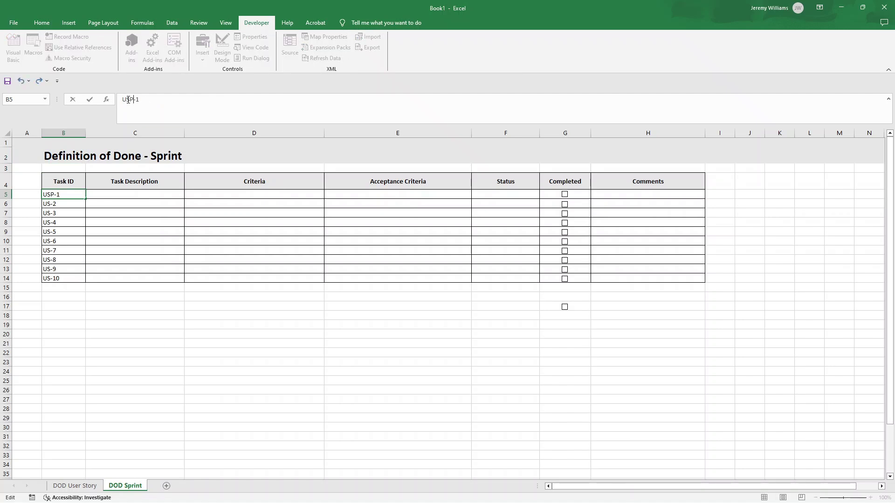
key(Return)
click(60, 195)
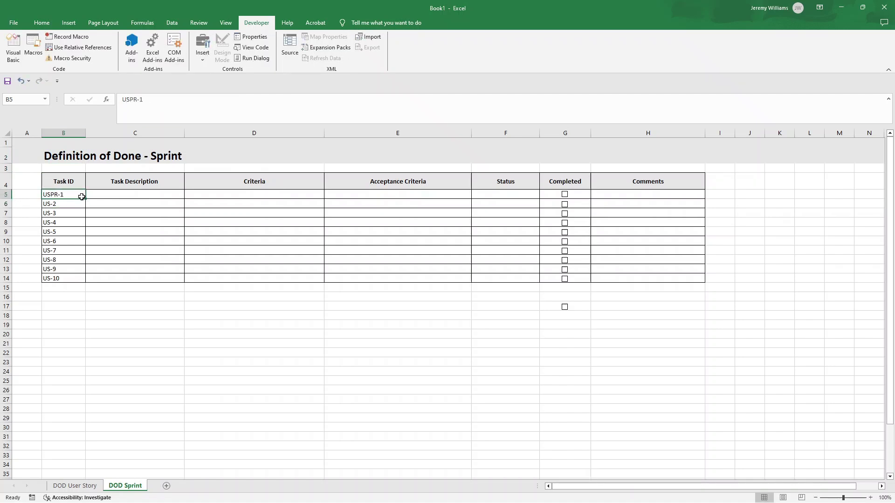
drag(87, 199, 87, 282)
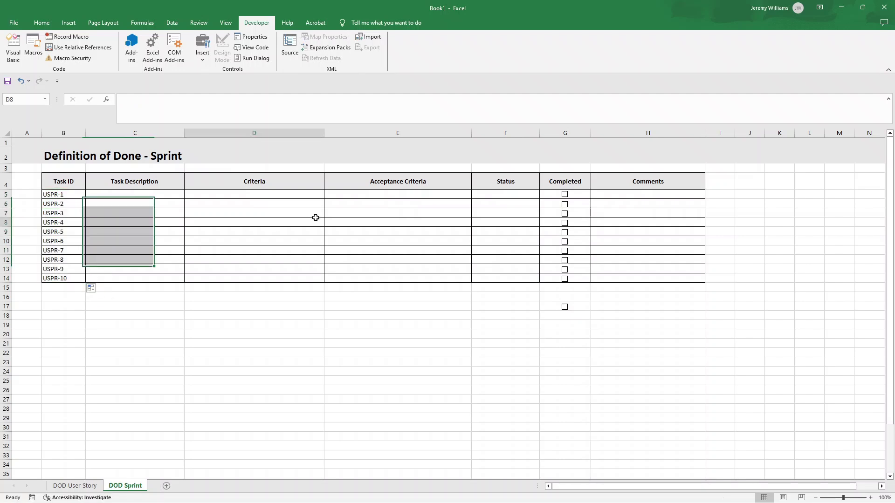
click(420, 213)
click(519, 212)
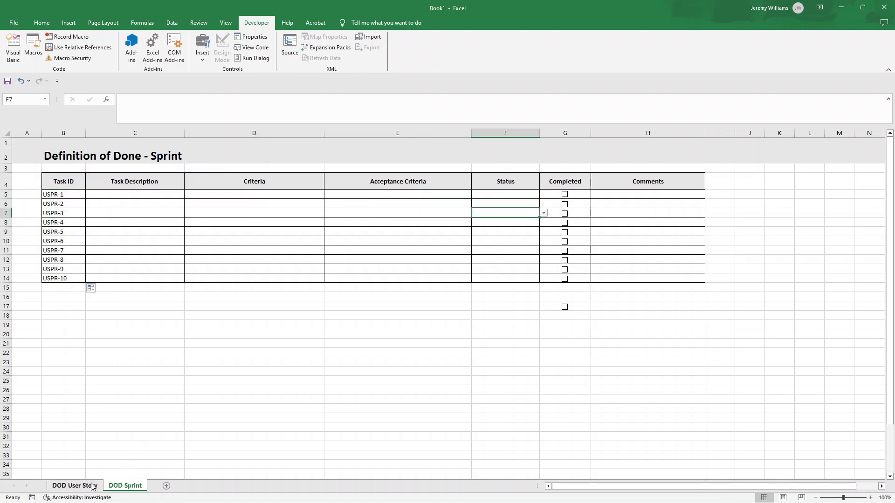
click(75, 486)
click(126, 486)
Return to the DOD User Story sheet and inspect the first row's Task Description, Criteria and Acceptance Criteria cells.
click(263, 263)
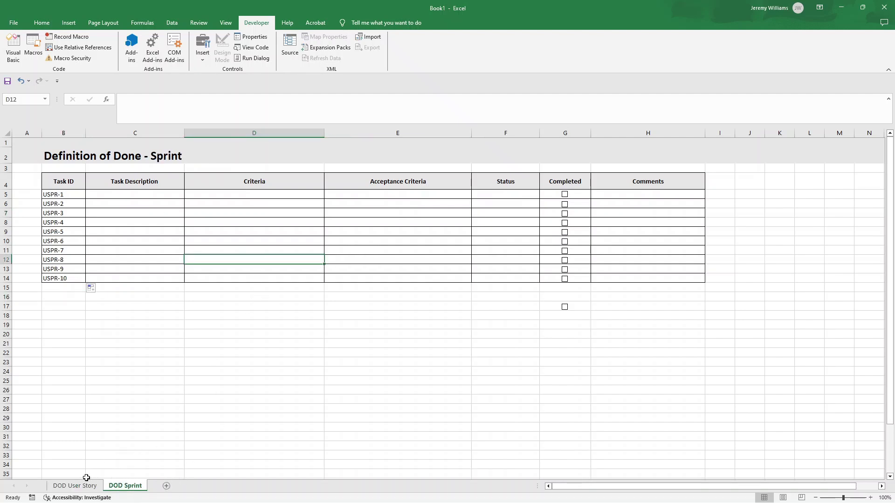
click(77, 485)
click(230, 286)
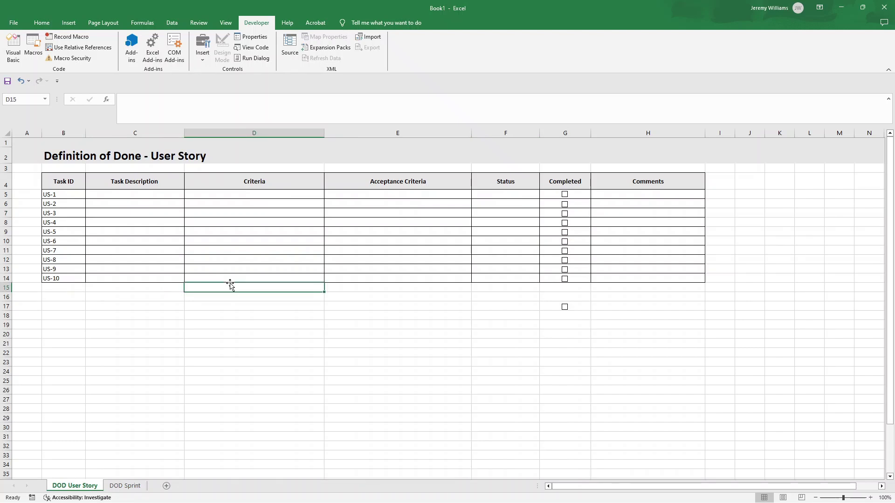
click(145, 194)
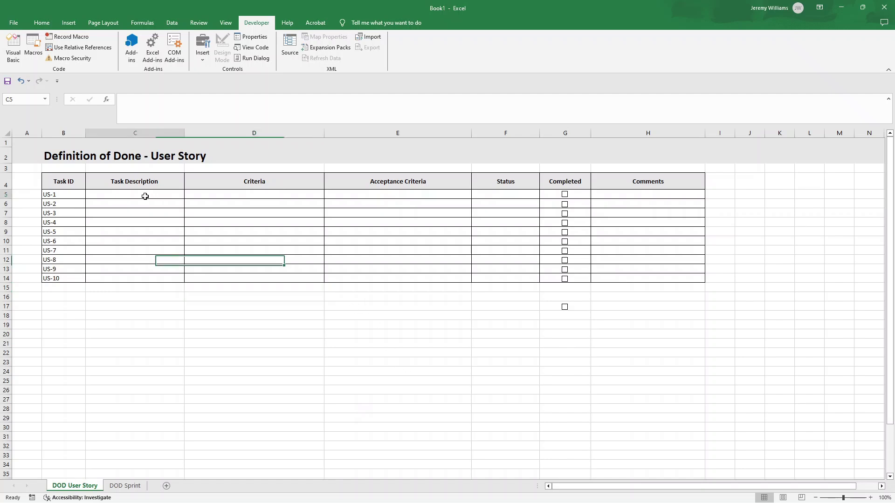
click(236, 194)
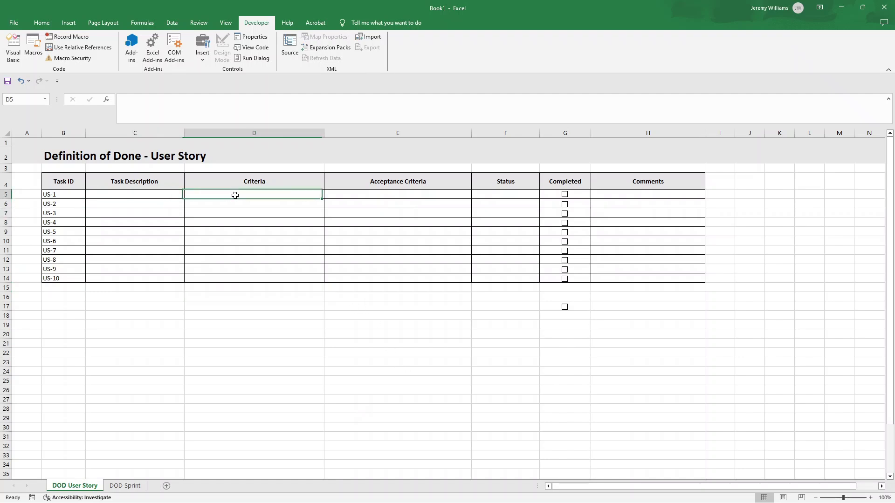
click(363, 199)
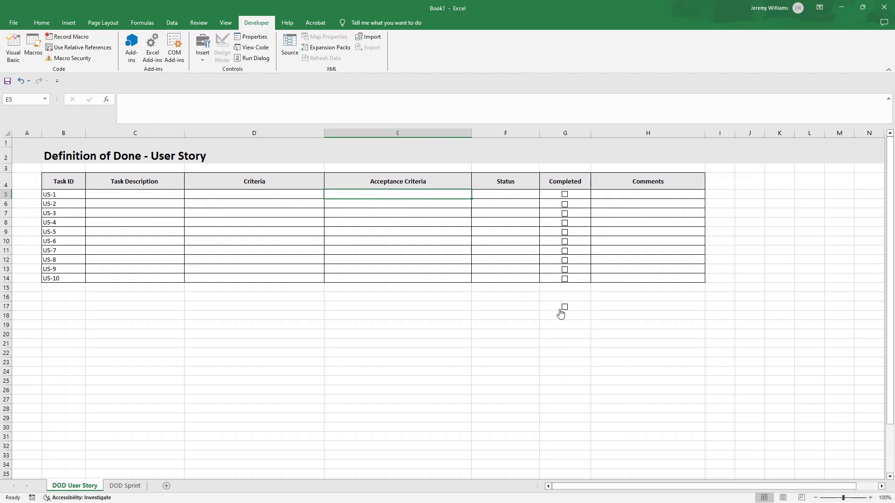
Select the stray checkbox at G17 below the table, dismissing its context menu.
right_click(563, 307)
key(Escape)
key(Escape)
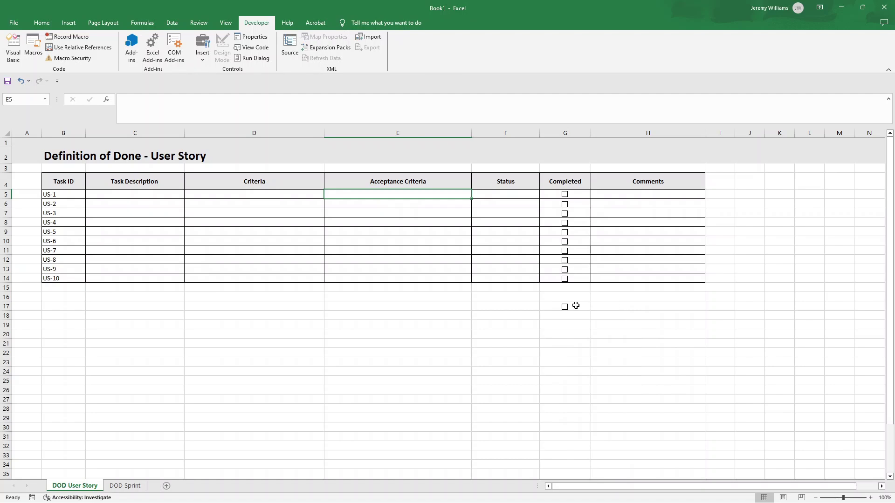
right_click(576, 305)
key(Escape)
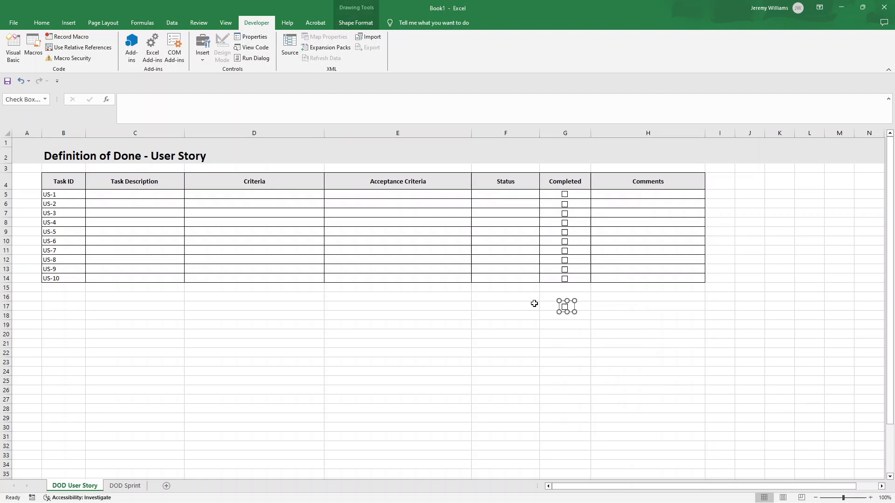